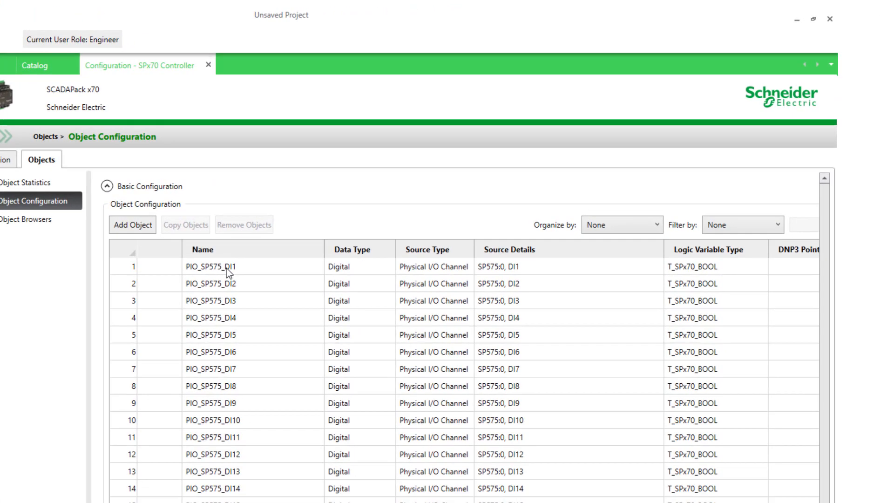
Rename the object for physical channel DI1 as Pressure1_ReliefValve and assign it to a new object grouping called Tank1.
click(392, 220)
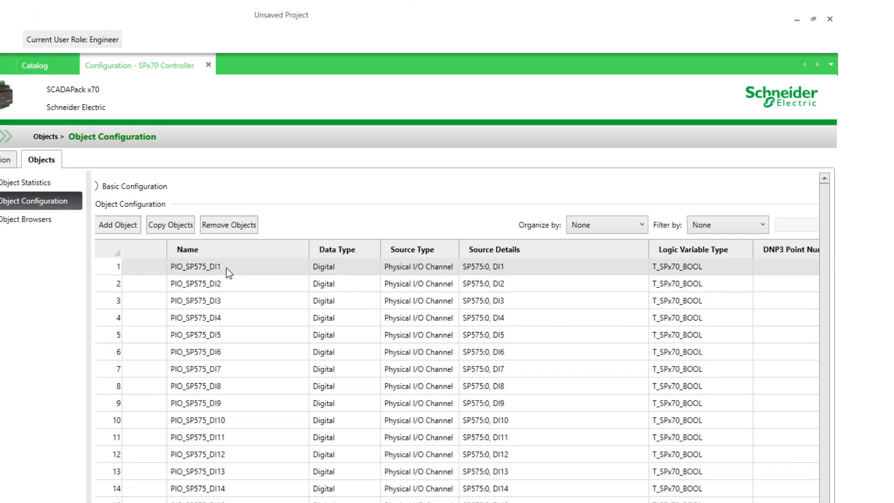
double_click(223, 269)
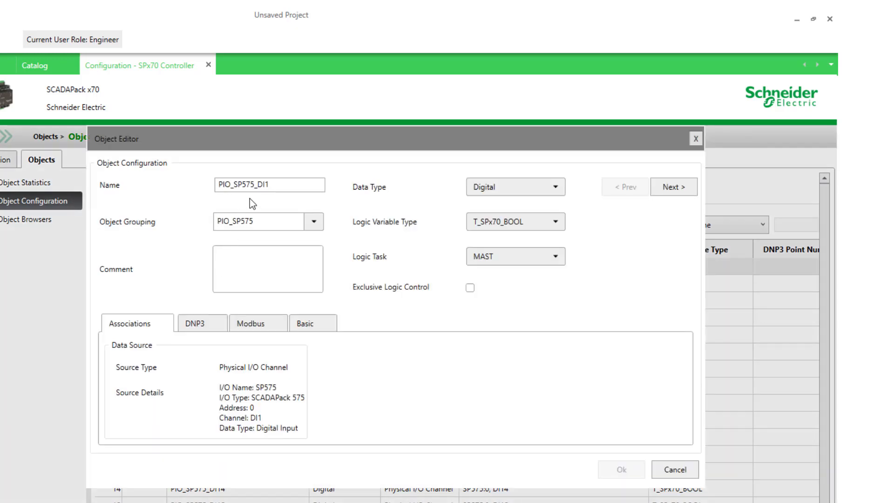
double_click(281, 184)
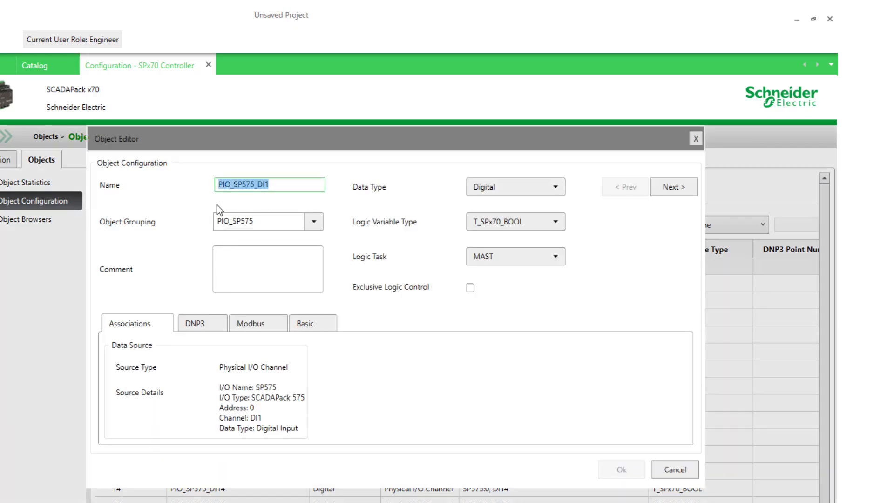
text(Pressure)
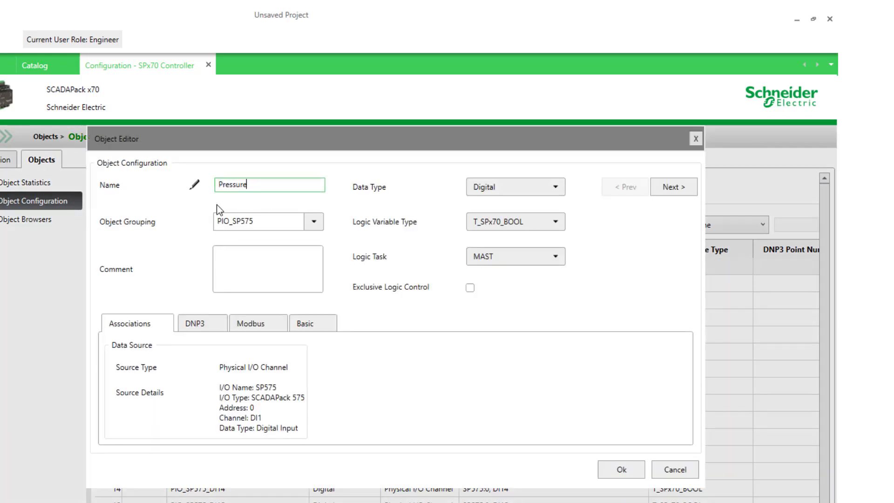
text(1_ReliefValve)
click(313, 221)
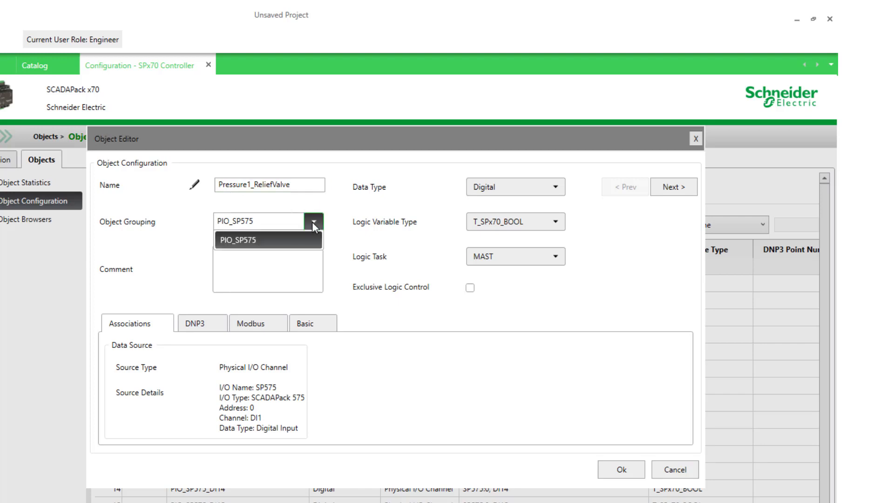
click(312, 222)
drag(286, 222, 245, 223)
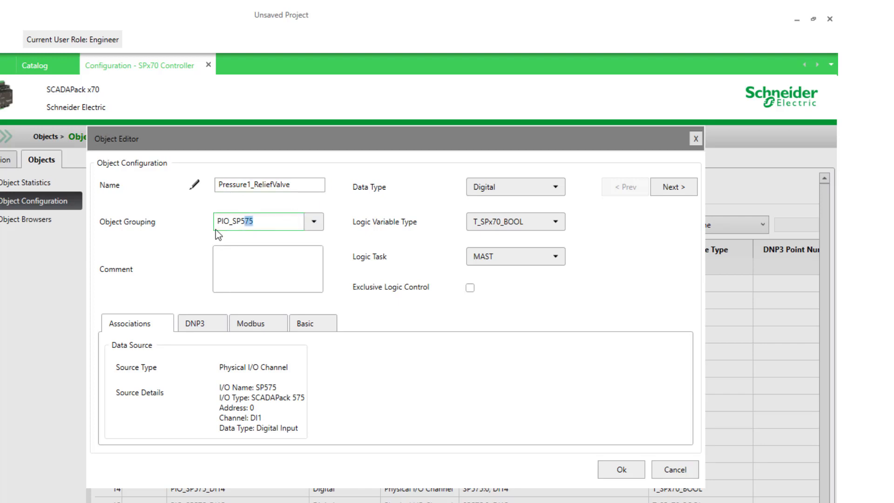
text(Tank1)
click(631, 472)
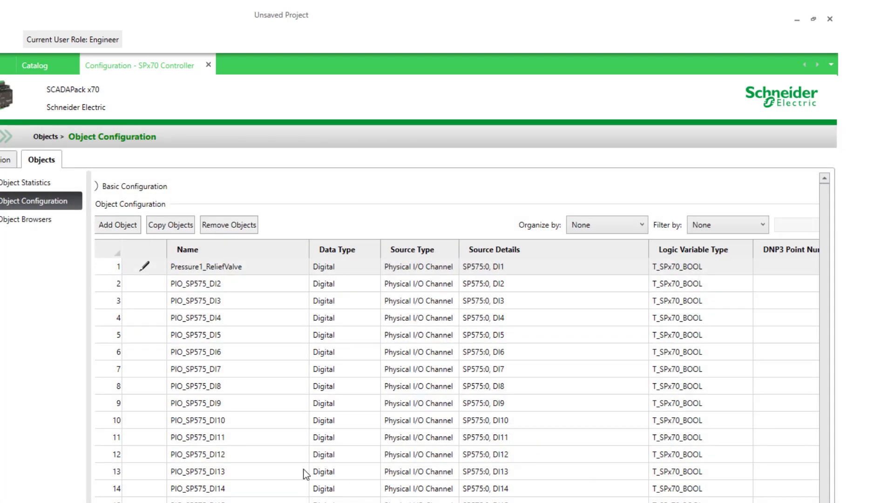
Rename the object for digital output channel DO1 as Pump1 and put it in the Tank1 object grouping.
scroll(236, 450, down, 2)
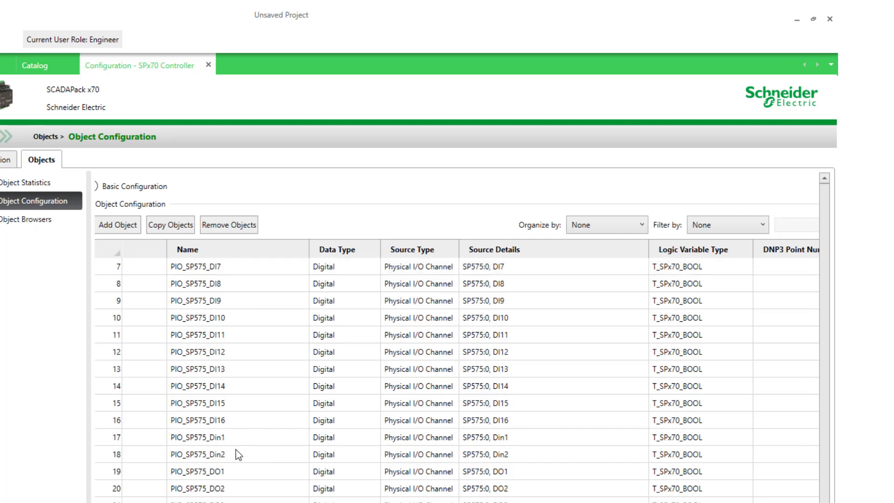
double_click(228, 473)
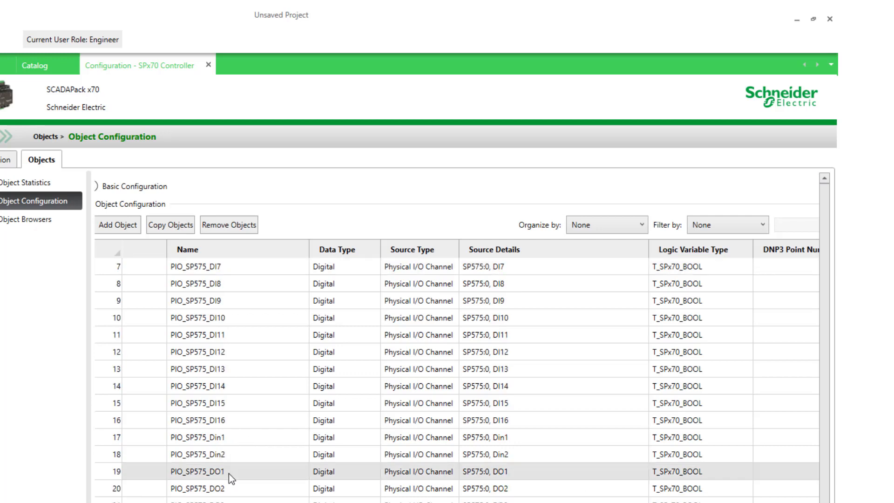
drag(280, 184, 189, 193)
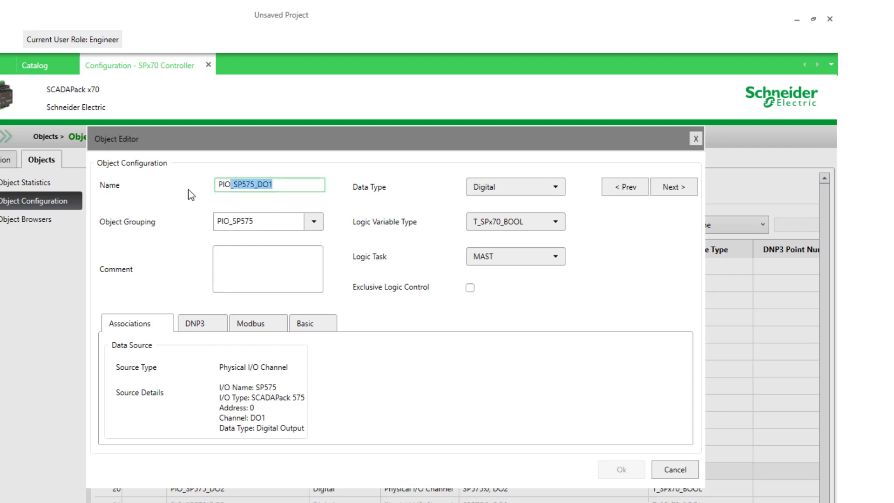
text(Pump1)
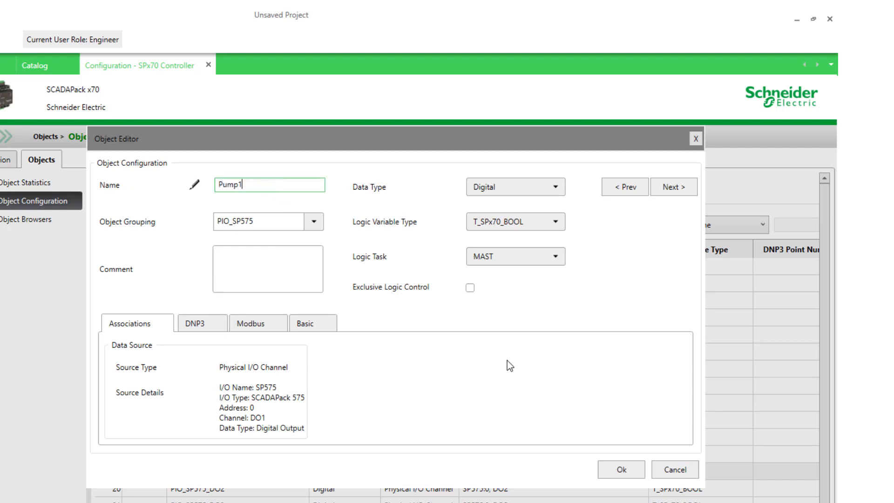
click(313, 223)
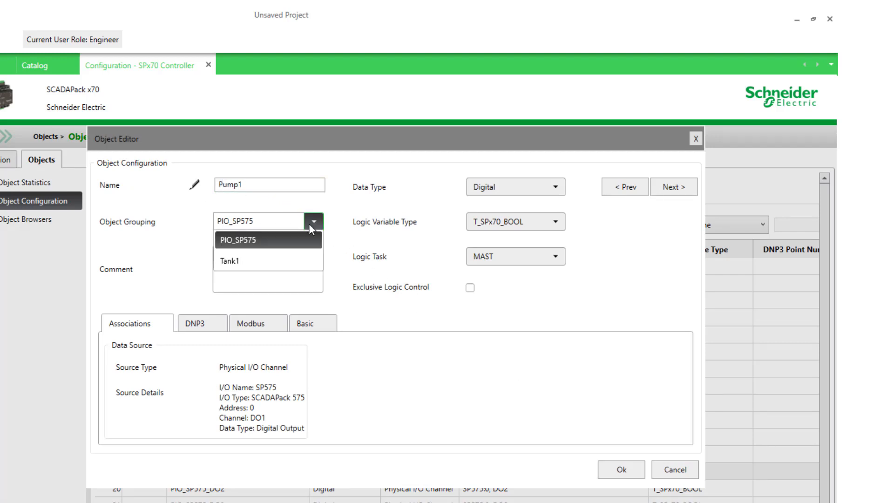
click(232, 262)
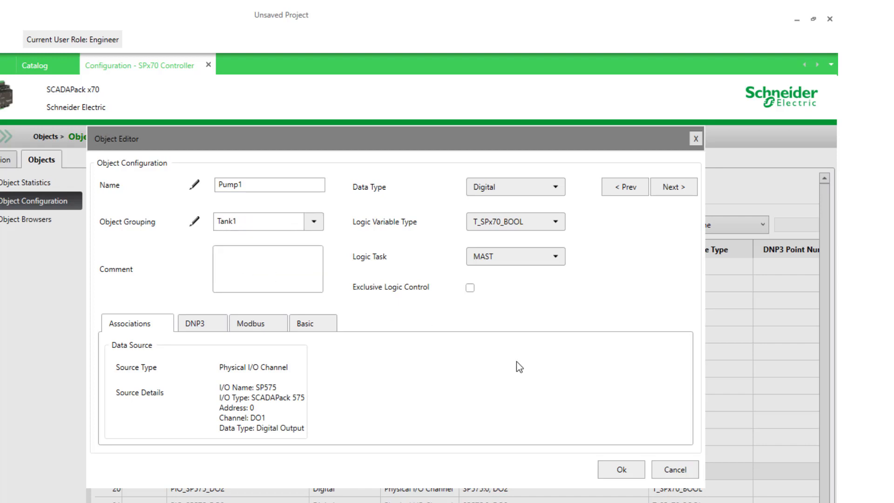
click(623, 468)
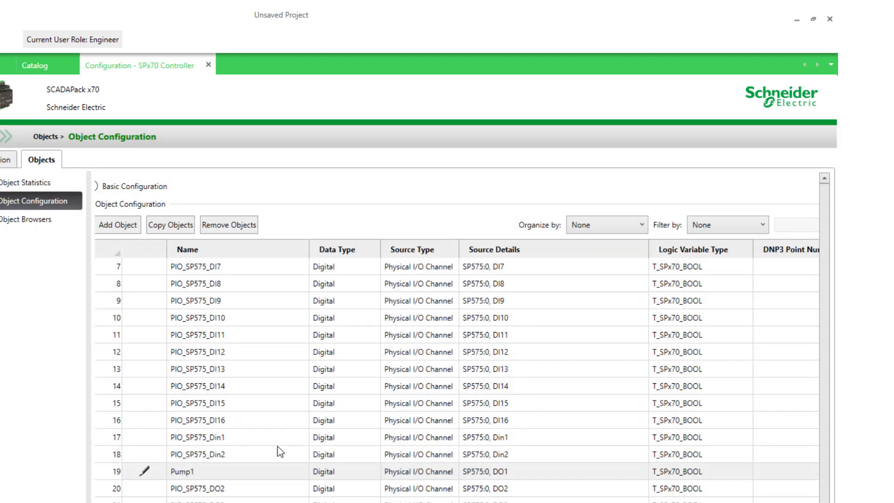
Rename the object for analog input channel AI1 as Pressure1 and put it in the Tank1 object grouping.
scroll(264, 447, down, 3)
scroll(263, 448, down, 1)
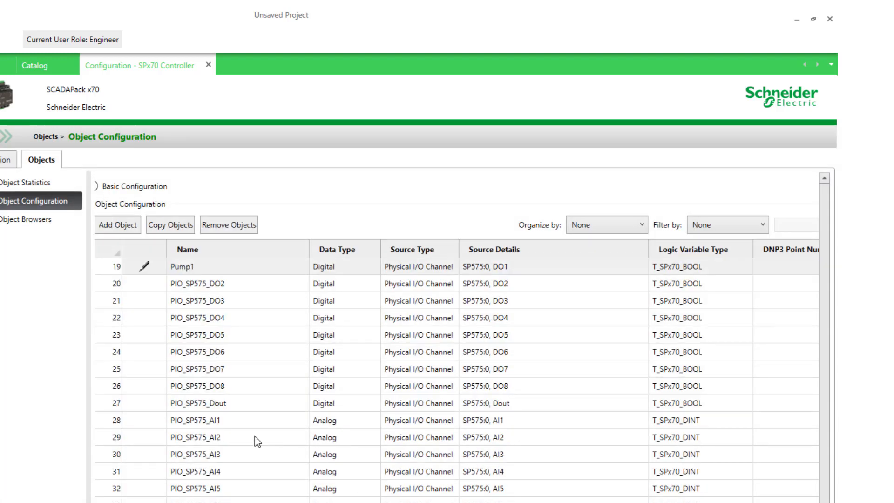
double_click(252, 425)
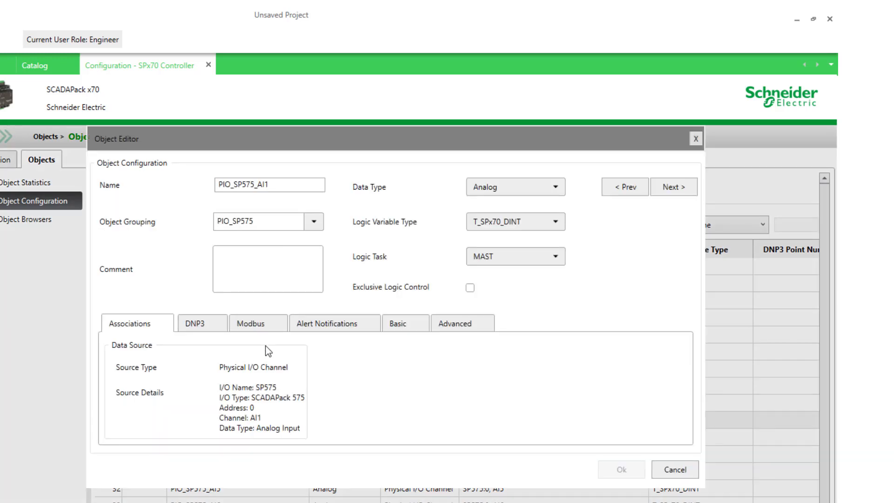
double_click(249, 187)
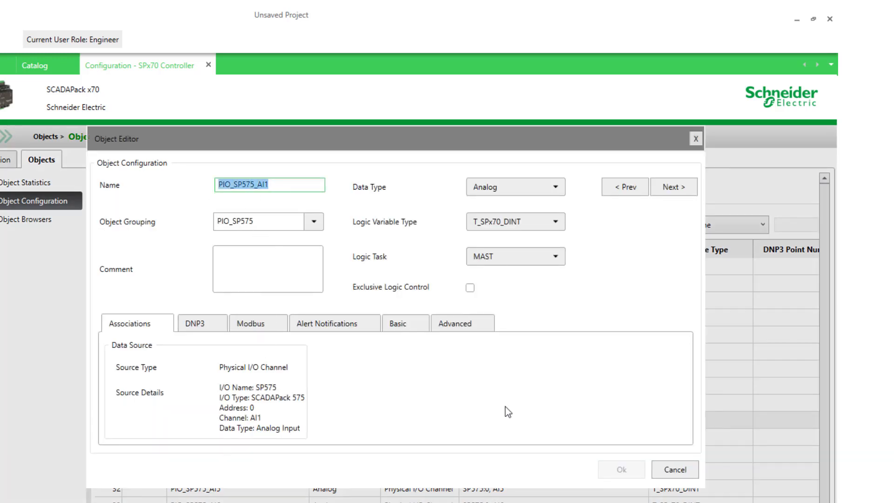
text(Pressure1)
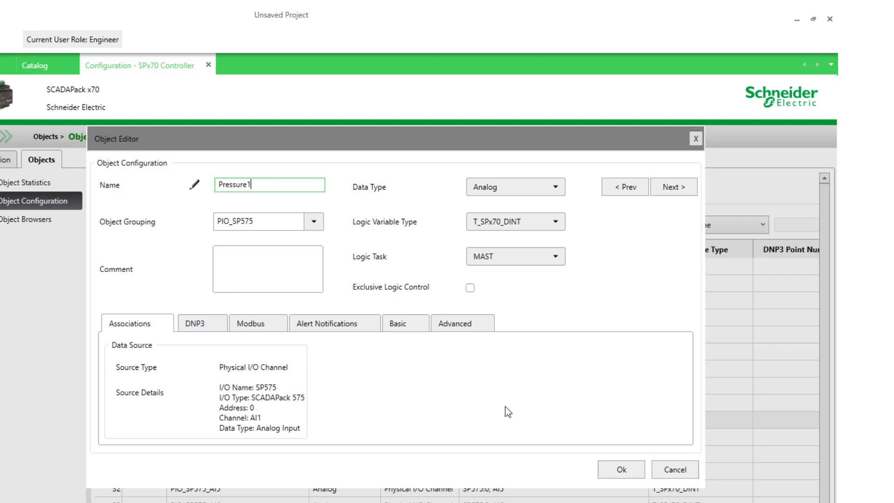
click(314, 221)
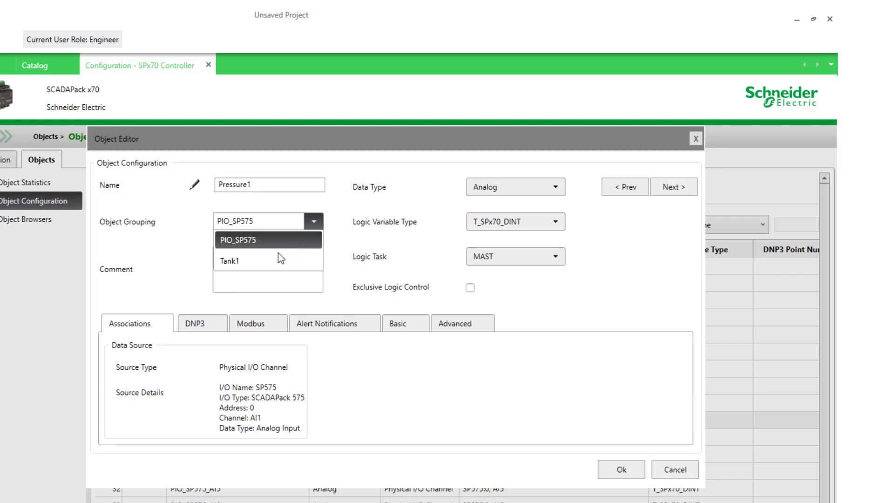
click(278, 254)
click(621, 471)
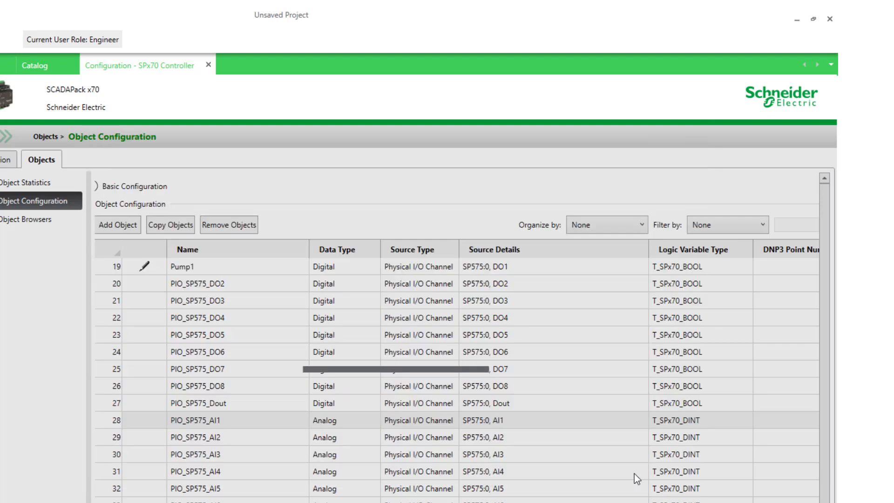
Rename the object for analog input channel AI2 as Tank1Level and put it in the Tank1 object grouping.
double_click(204, 440)
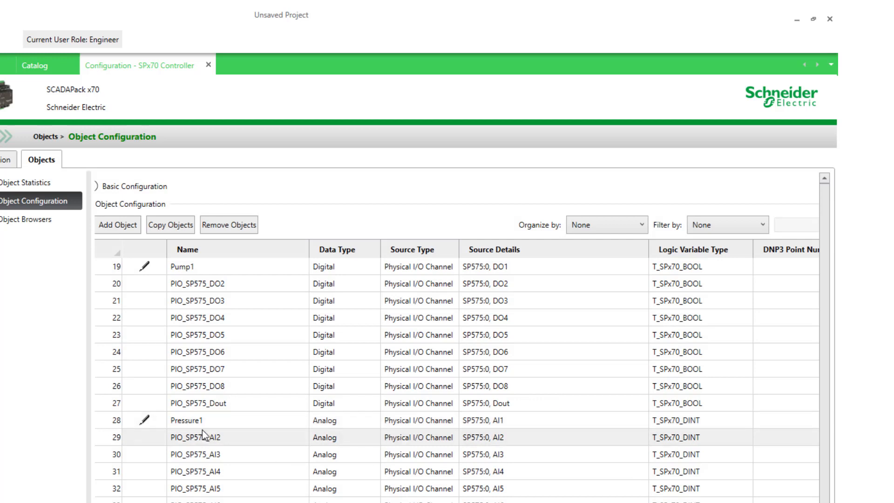
drag(279, 186, 180, 191)
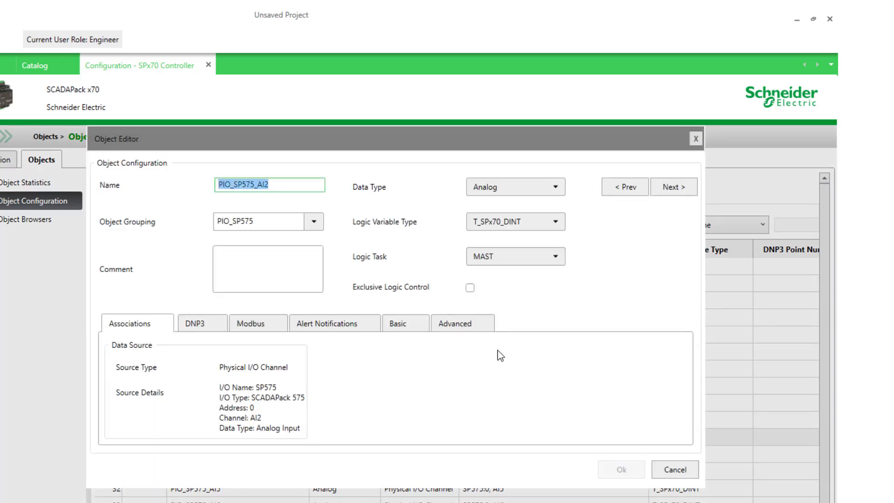
text(Tank1)
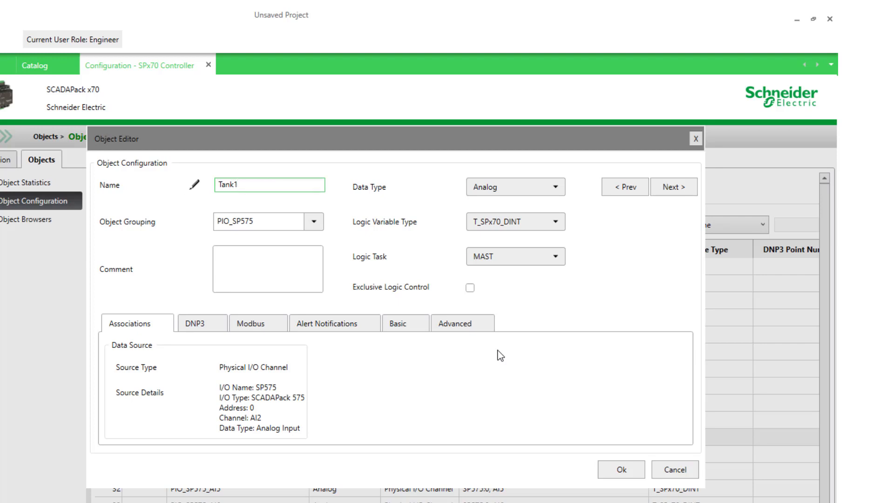
text(Level)
click(313, 222)
click(269, 247)
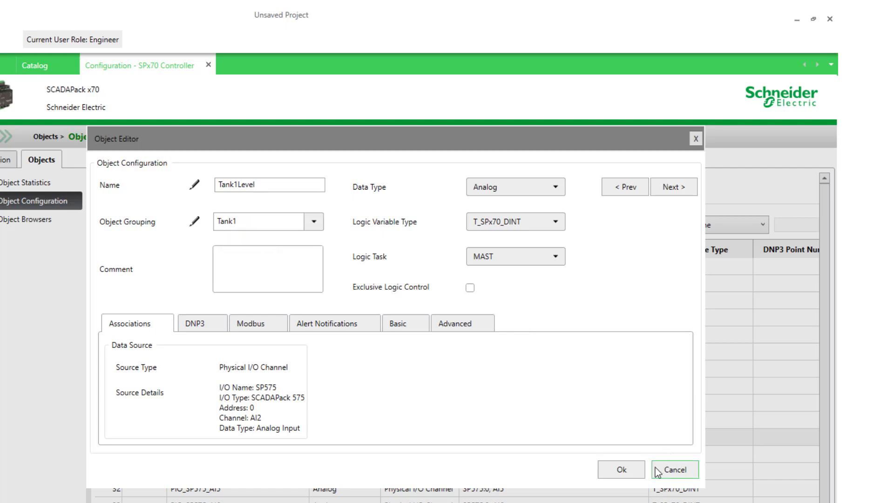
click(621, 470)
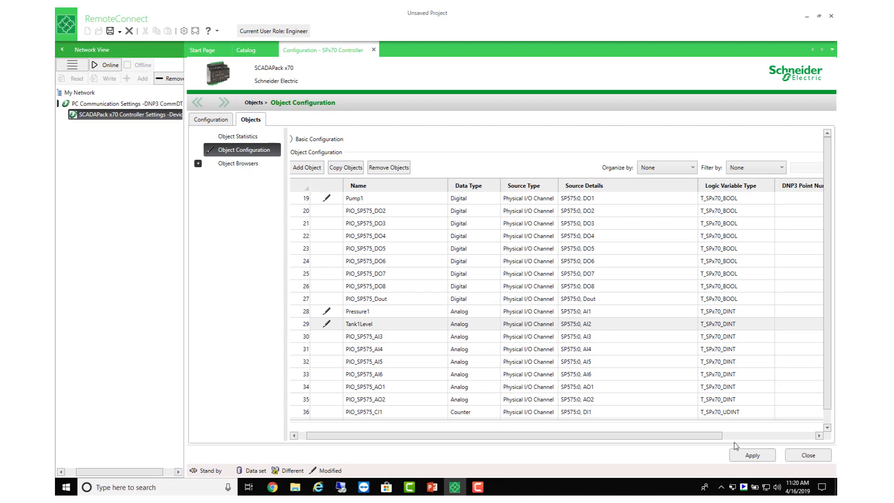
Apply the object edits and write the configuration to the SCADAPack x70 controller over an online connection.
click(752, 455)
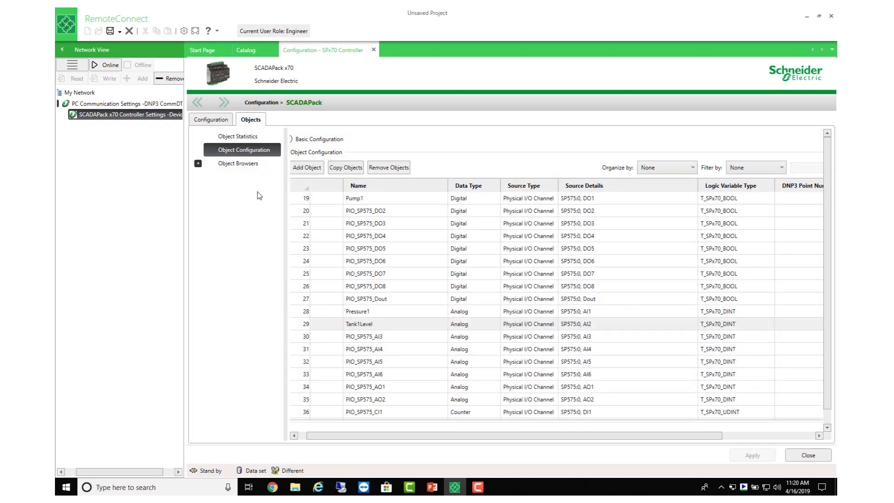
click(104, 65)
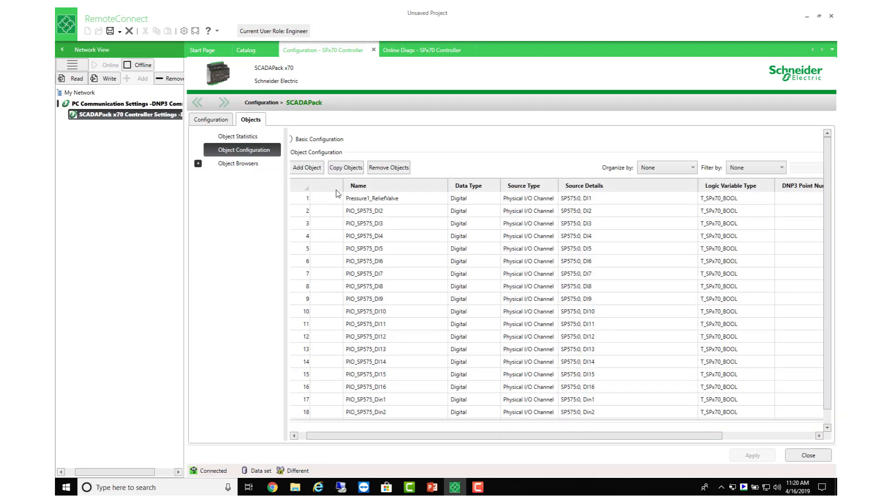
click(103, 80)
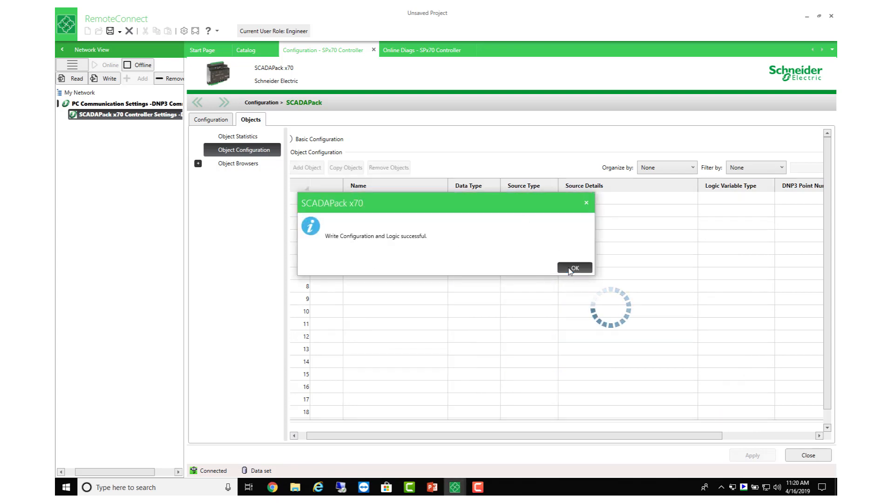
click(573, 267)
Refresh the SCADAPack I/O object browser in the controller's online diagnostics and examine the current values of the listed objects.
click(398, 51)
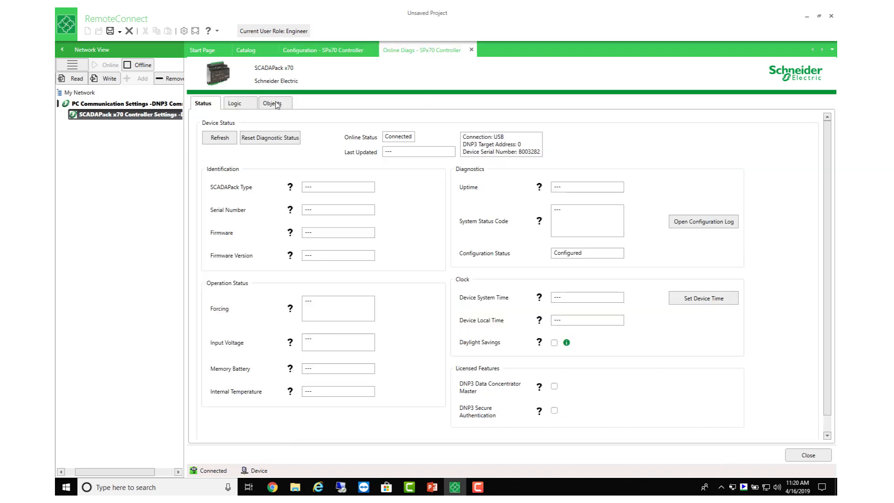
click(276, 104)
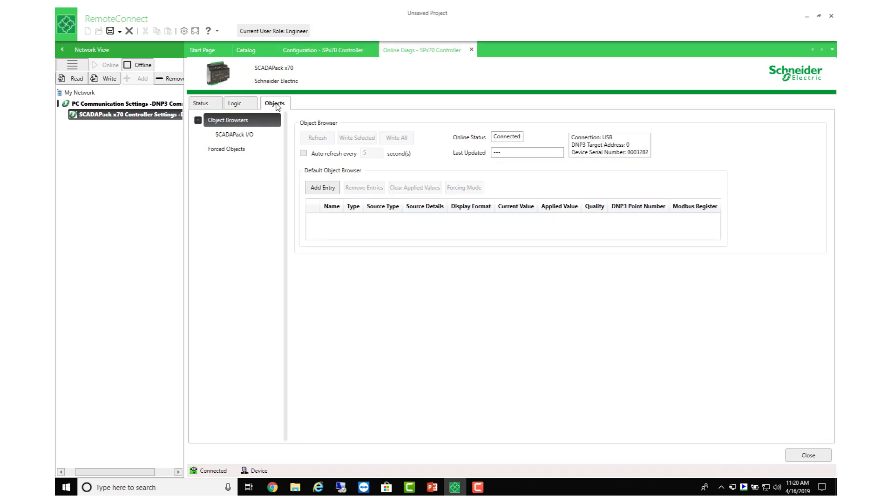
click(240, 135)
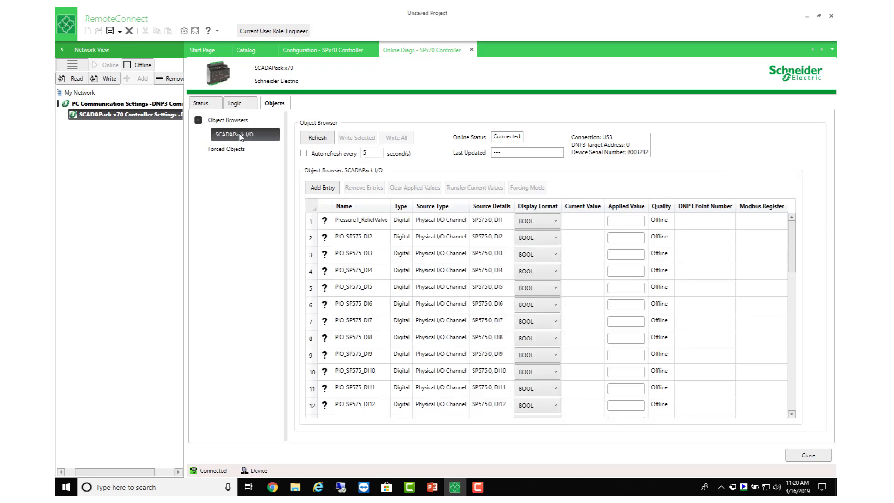
click(318, 138)
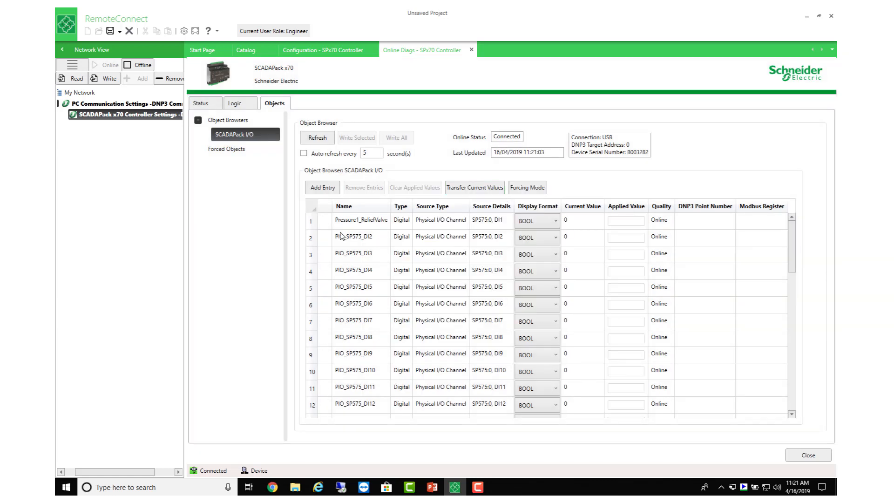
scroll(366, 235, down, 2)
scroll(366, 235, down, 7)
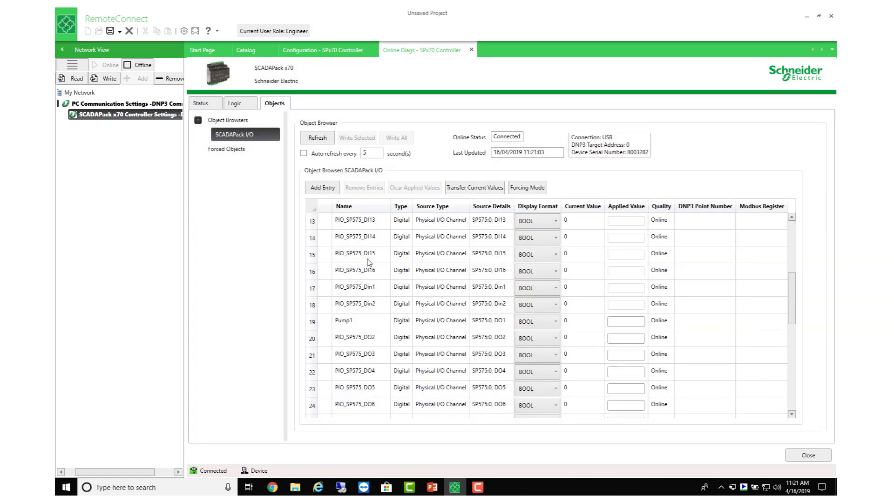
scroll(366, 281, up, 3)
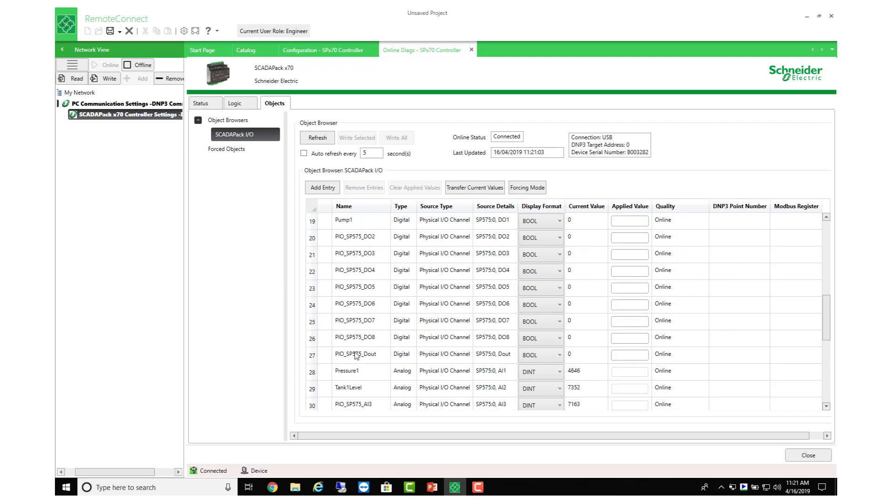
scroll(367, 298, up, 6)
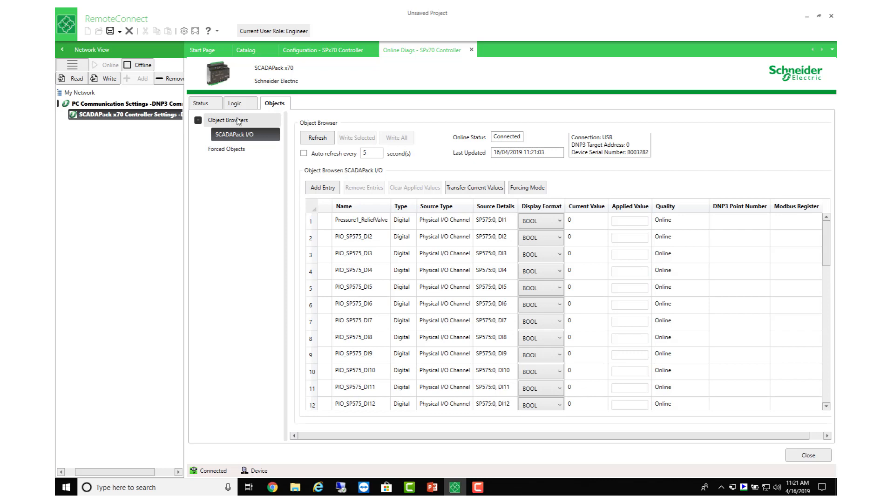
Add a new object browser named Tank1 to the SPx70 controller's configuration.
click(311, 52)
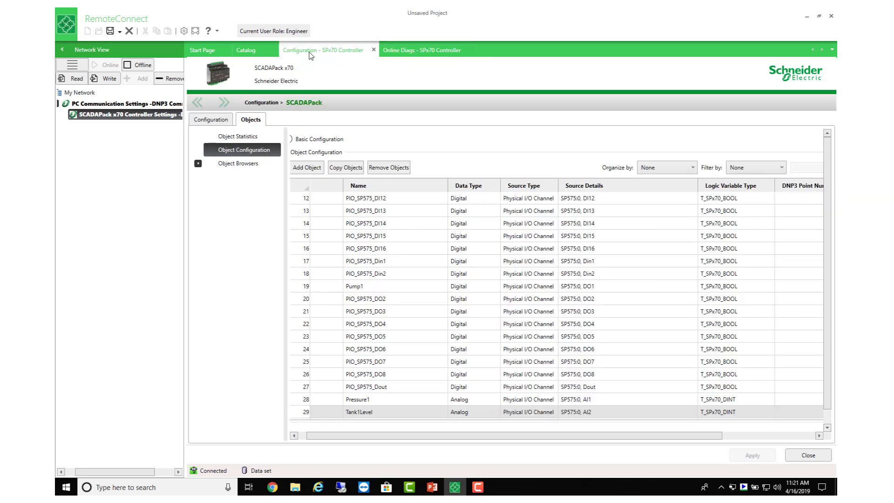
click(198, 164)
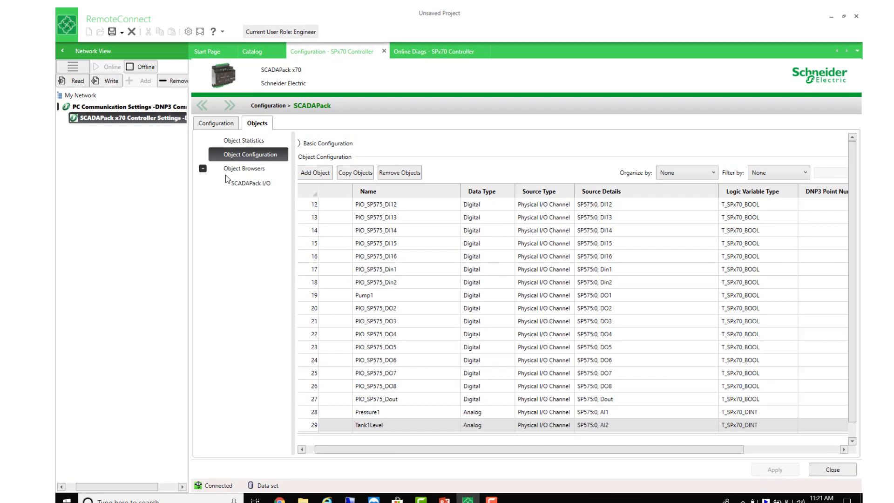
click(282, 201)
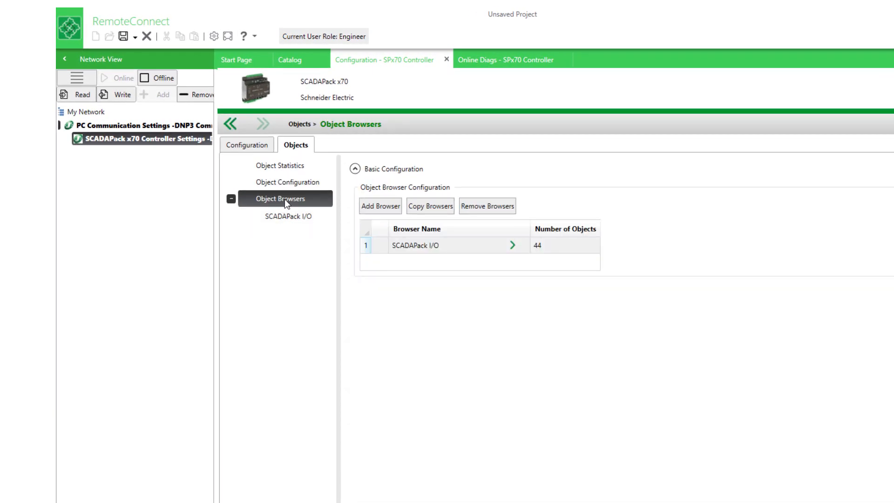
click(371, 209)
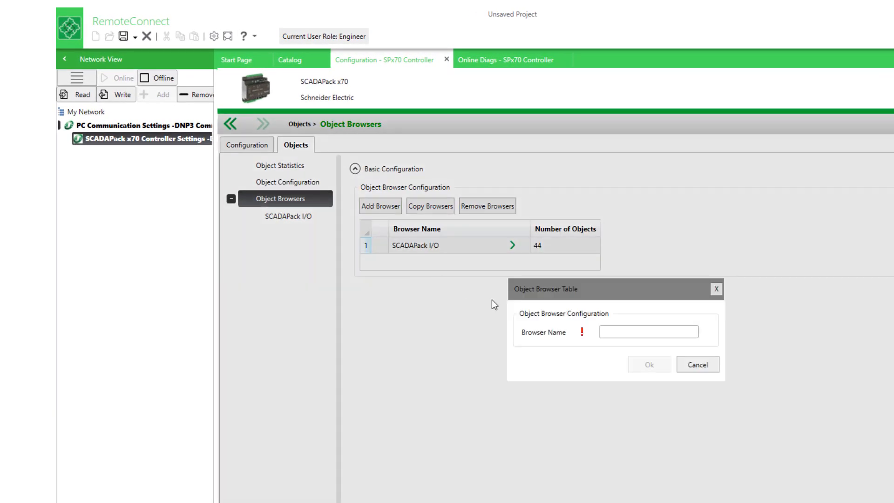
click(618, 332)
text(Tank1)
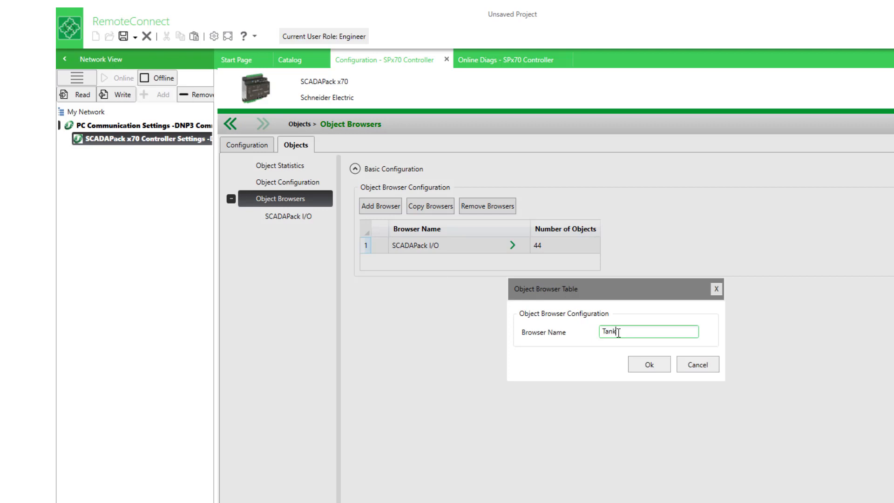
click(653, 370)
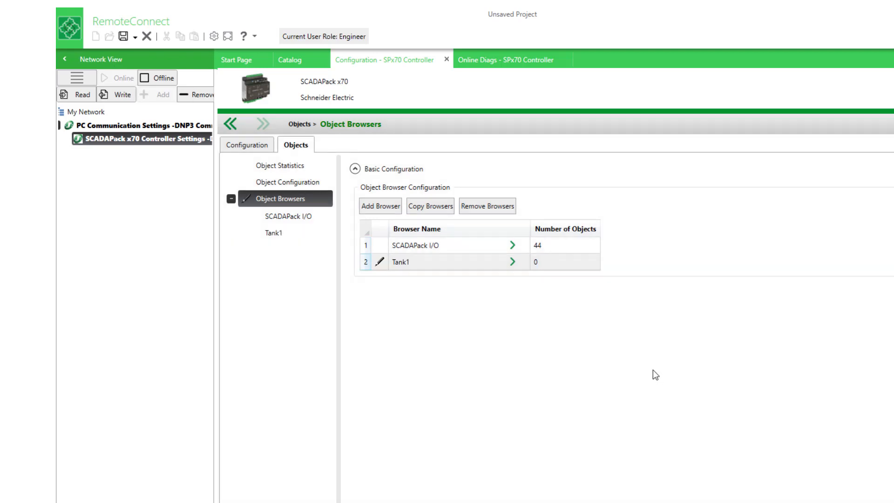
Add all objects currently in the Tank1 group as entries of the Tank1 object browser.
click(513, 263)
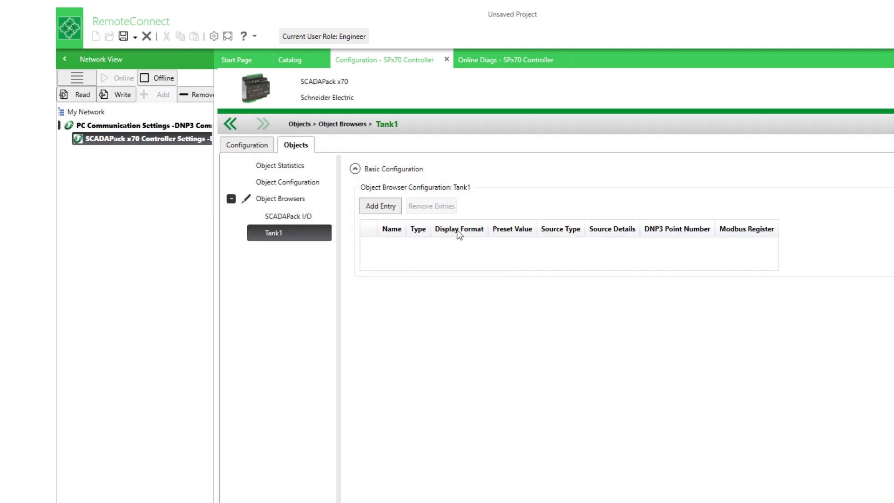
click(379, 206)
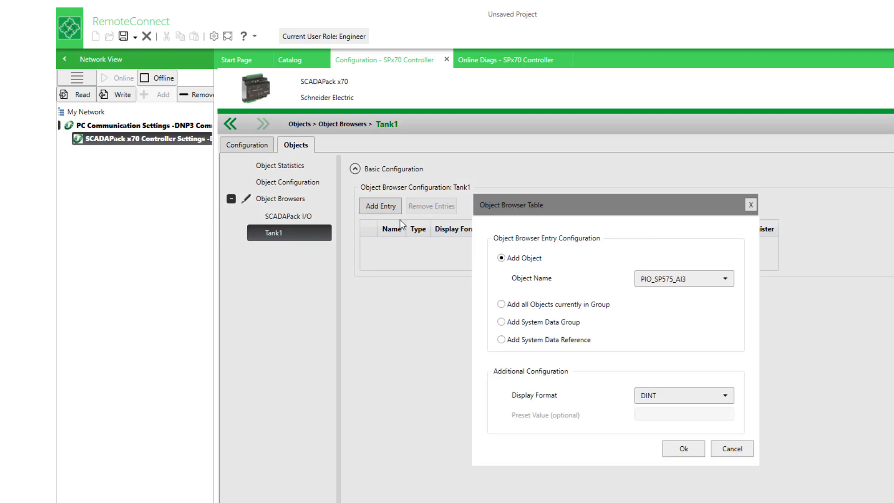
click(531, 305)
click(664, 298)
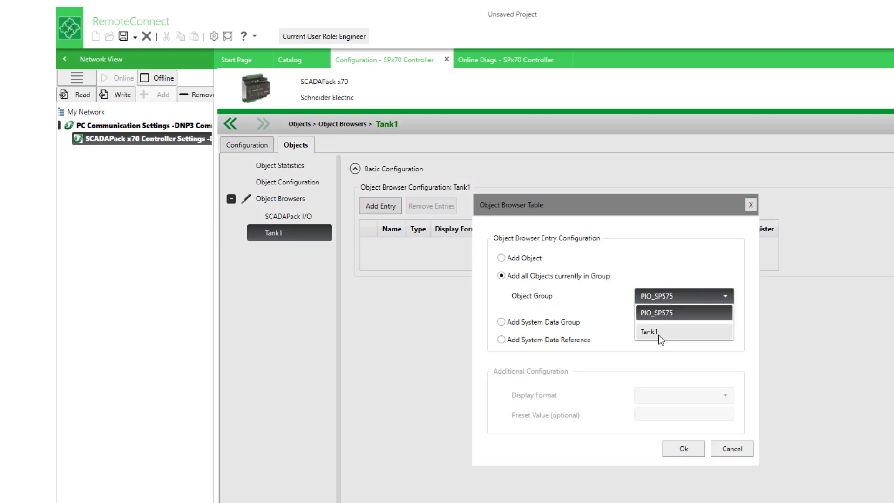
click(658, 336)
click(683, 449)
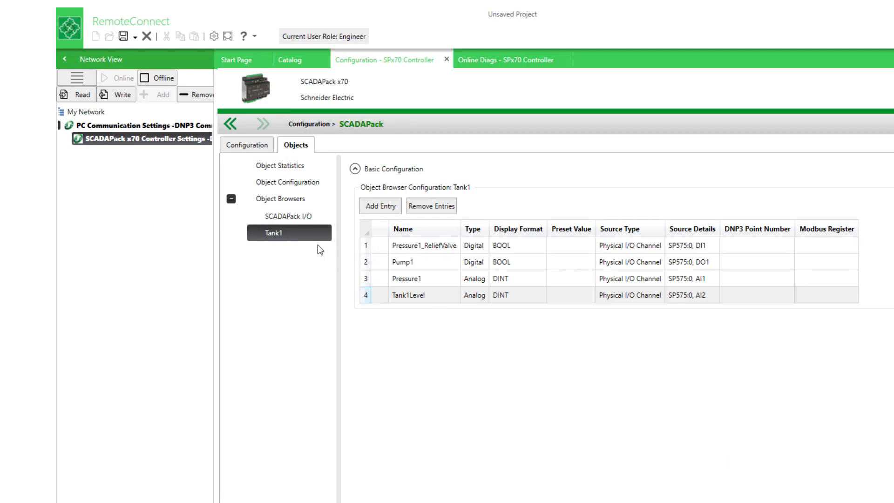
Read the live values of the Tank1 object browser in the controller's online diagnostics.
click(487, 58)
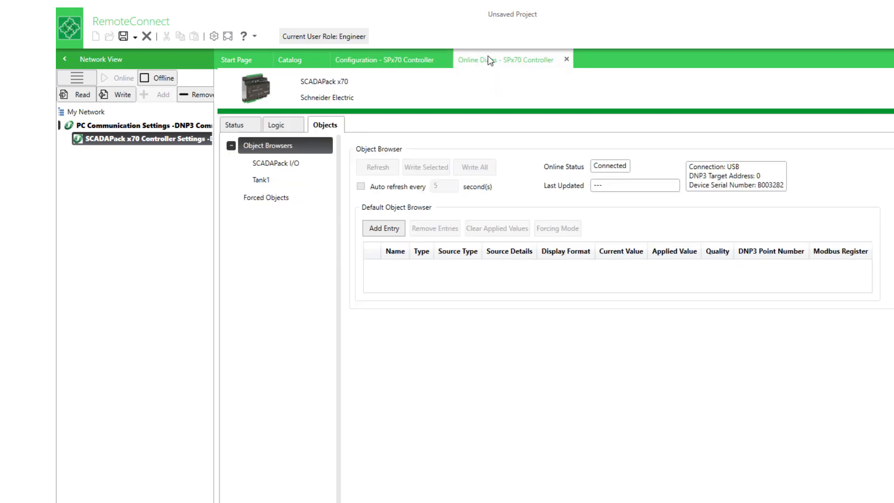
click(280, 182)
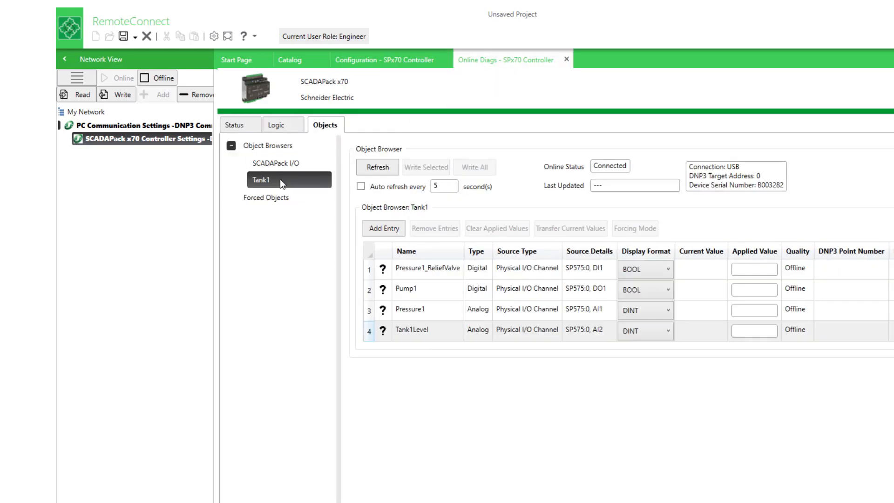
click(377, 167)
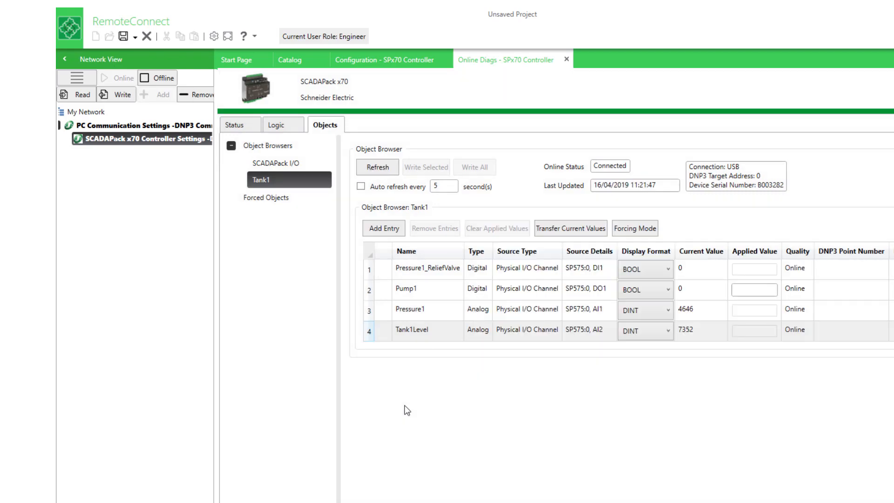
Save the project as Forcing_Tank1_v02.prj in the Object Browsers - RC Projects folder.
click(135, 37)
click(160, 54)
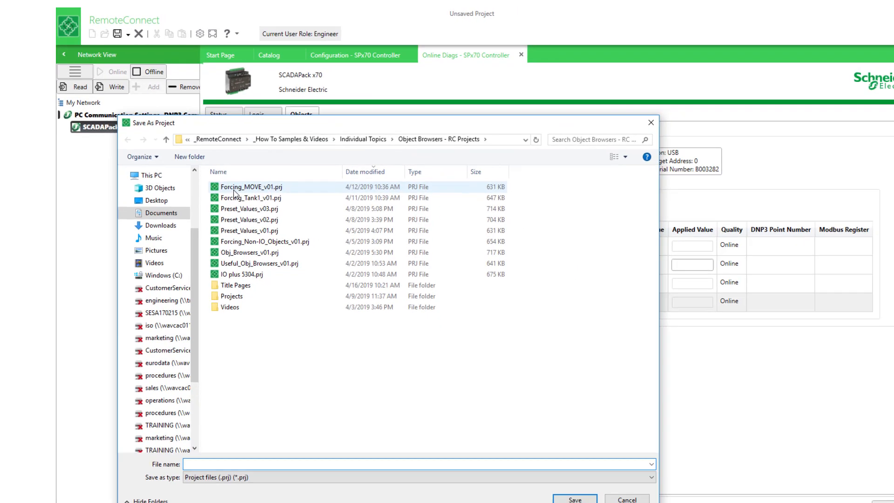
click(228, 195)
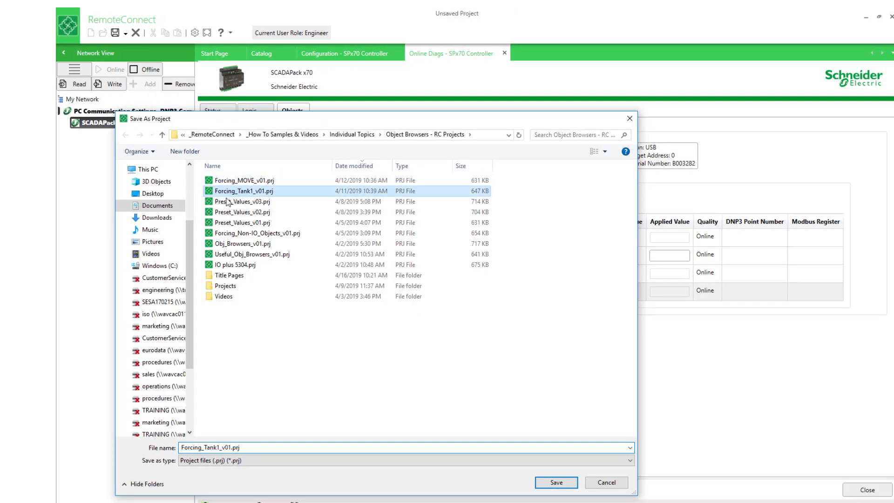
double_click(229, 448)
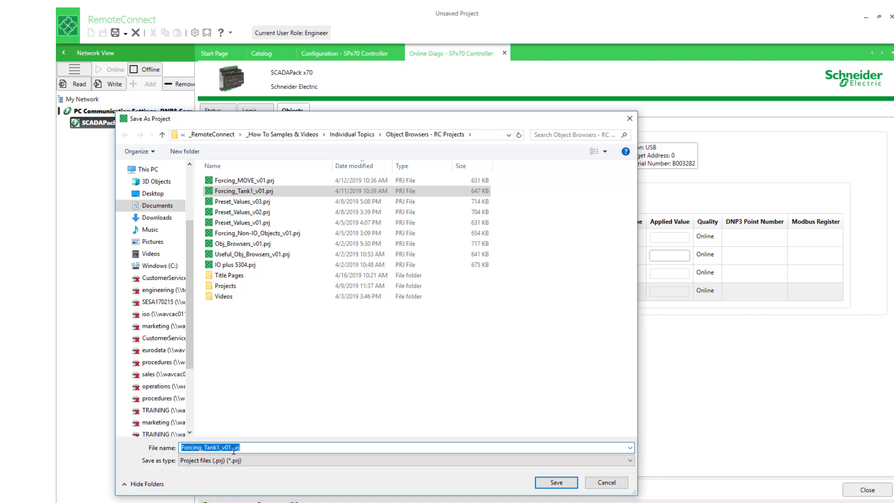
click(226, 448)
key(Delete)
key(Delete)
text(02)
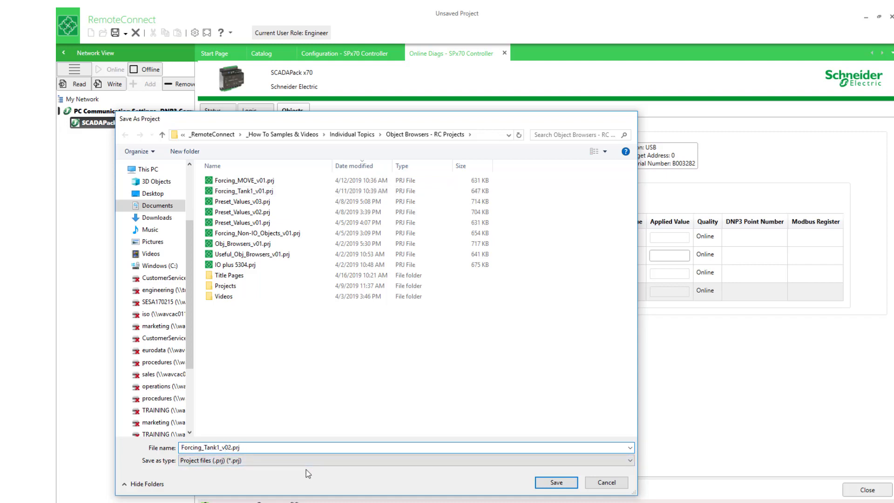
key(Return)
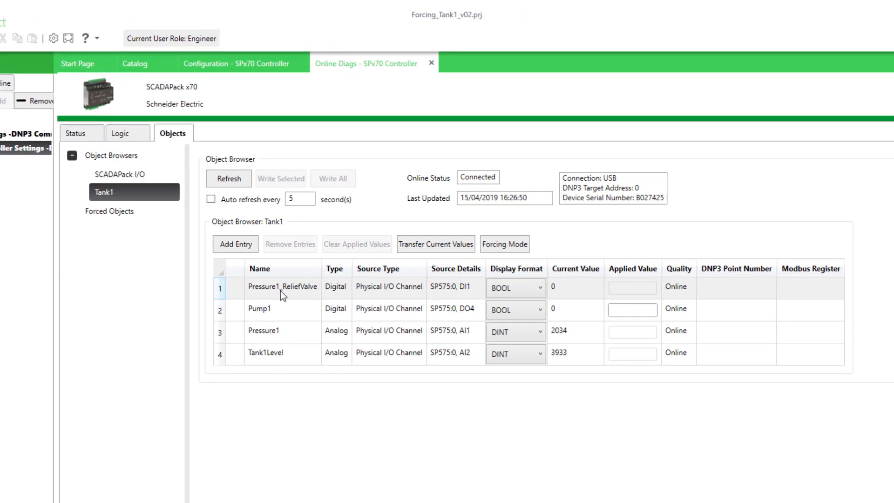
Set auto refresh to every 1 second, monitor the current value of Pressure1_ReliefValve in the Tank1 browser, and stop the auto refresh.
click(280, 291)
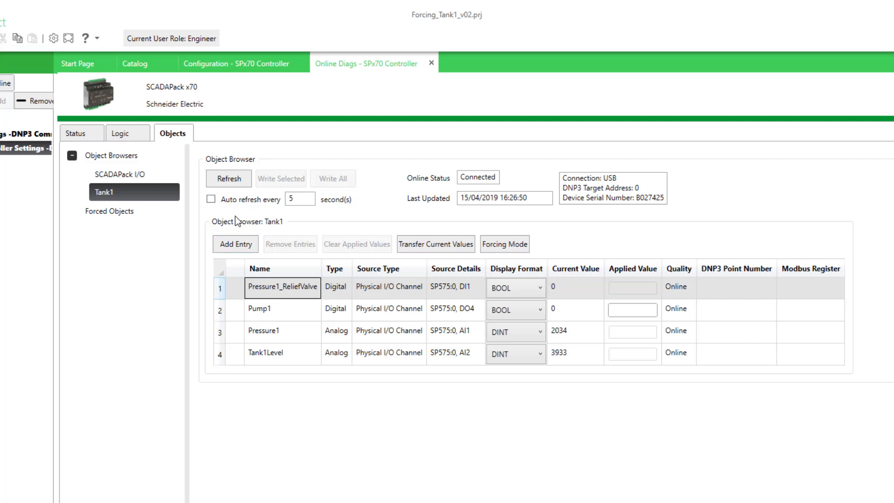
double_click(294, 202)
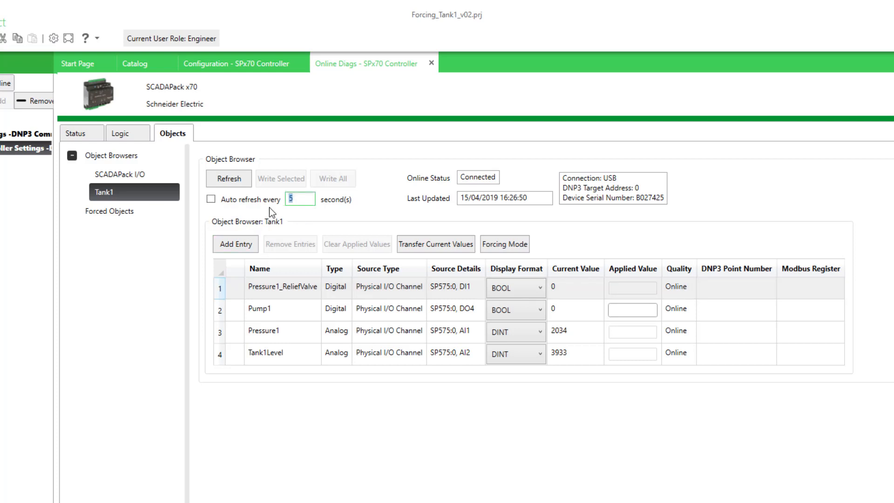
text(1)
click(212, 199)
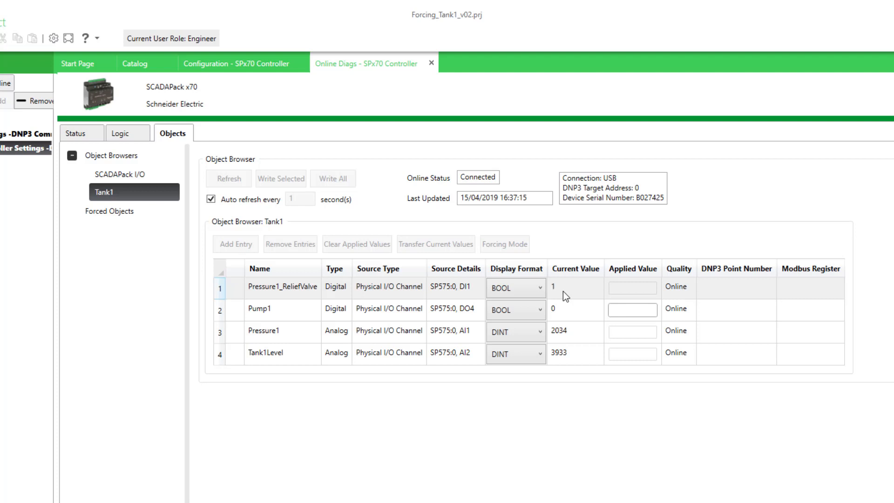
click(399, 289)
click(212, 199)
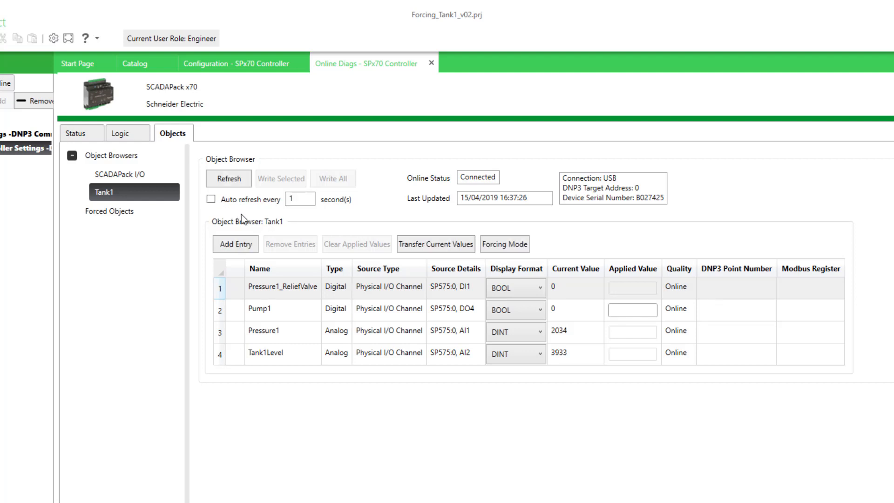
Enable forcing mode in the Tank1 browser and force Pressure1_ReliefValve to the specific BOOL value 0.
click(503, 243)
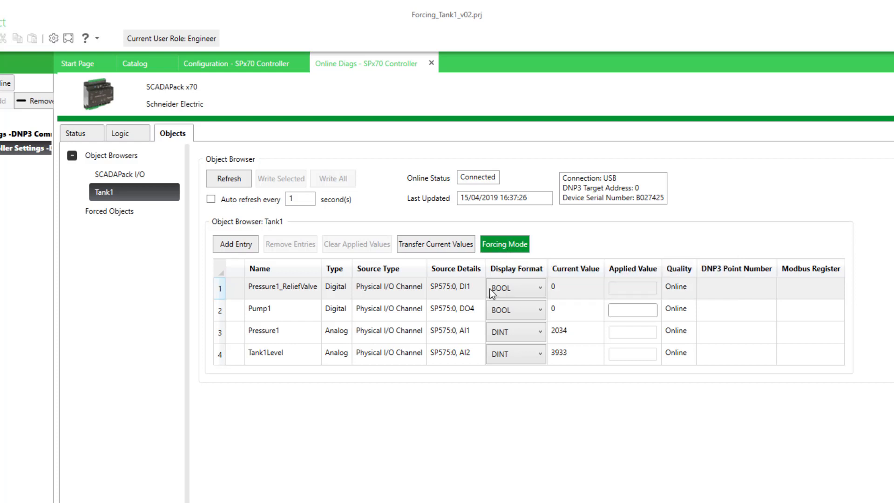
click(382, 294)
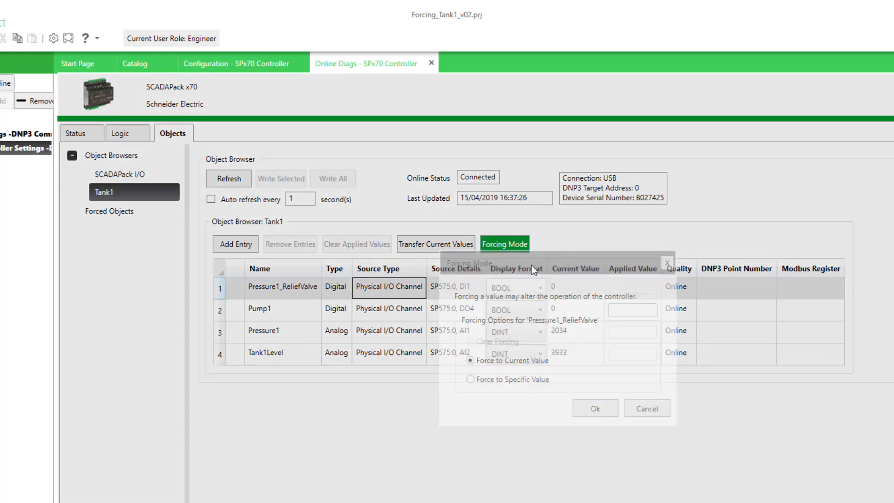
drag(532, 269, 681, 242)
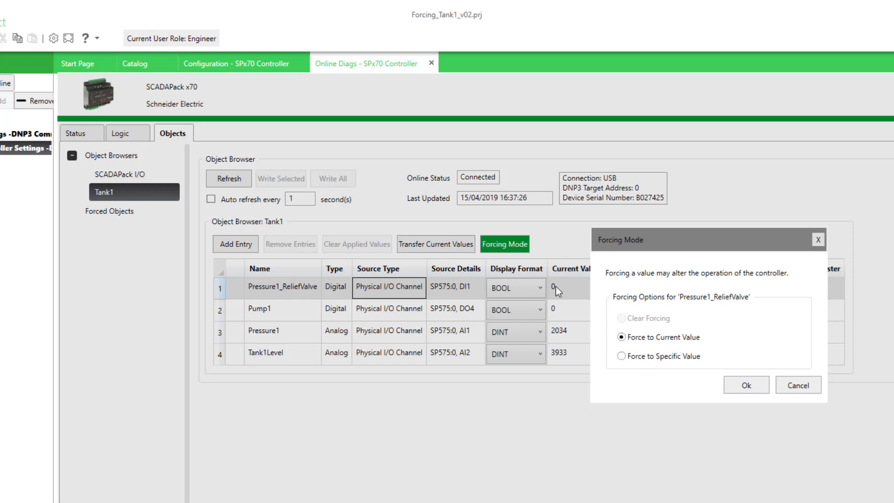
click(622, 356)
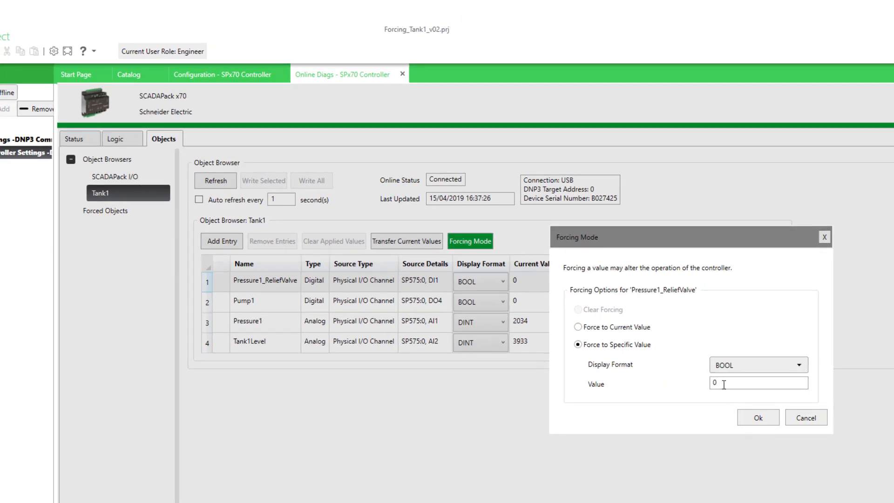
click(755, 416)
click(588, 366)
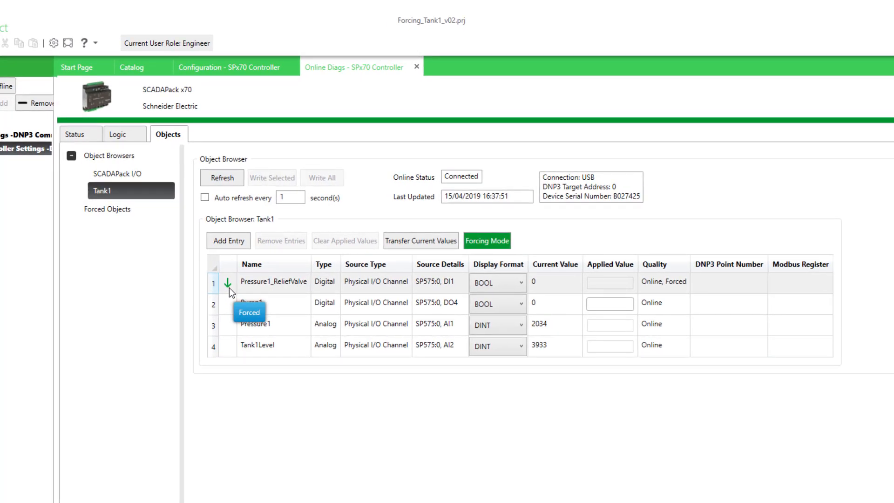
Refresh the Tank1 browser, watch the forced Pressure1_ReliefValve with auto refresh on, and turn auto refresh off.
click(231, 180)
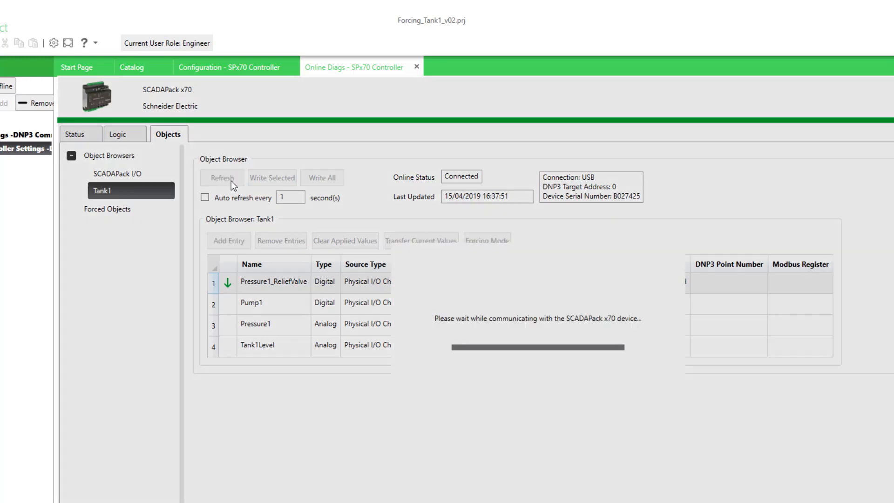
click(205, 199)
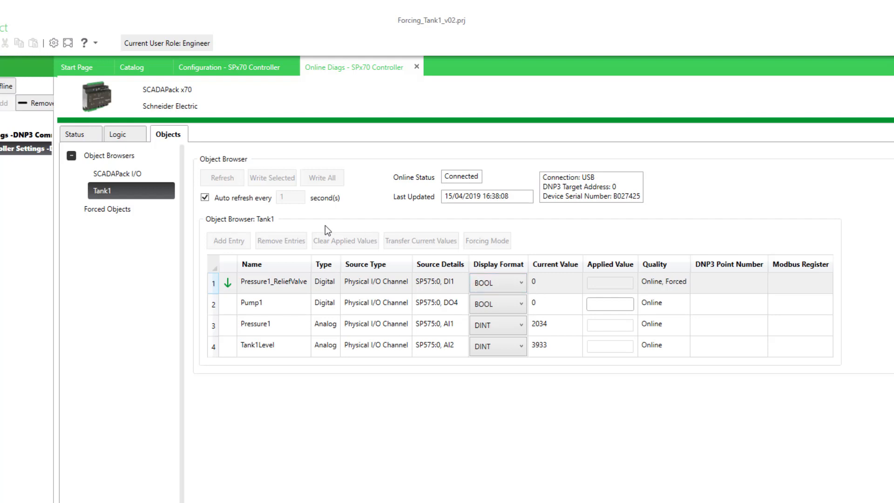
click(204, 197)
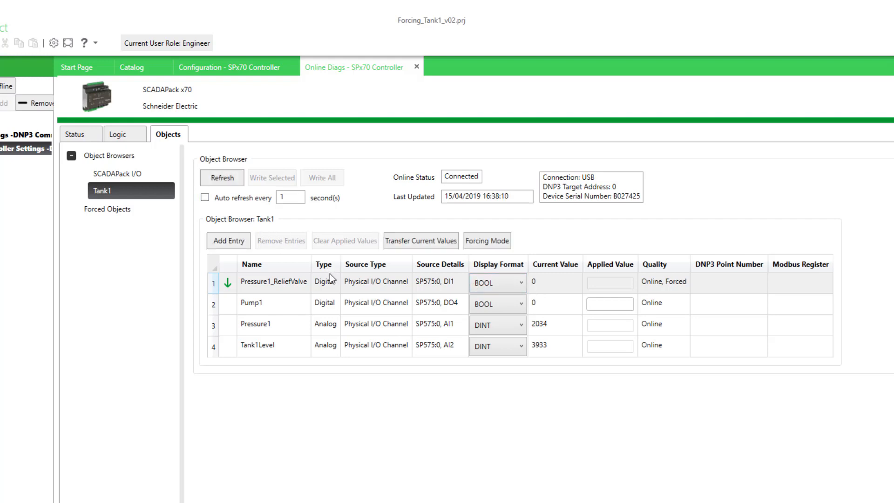
Refresh the controller's list of forced objects and enable forcing mode there.
click(103, 211)
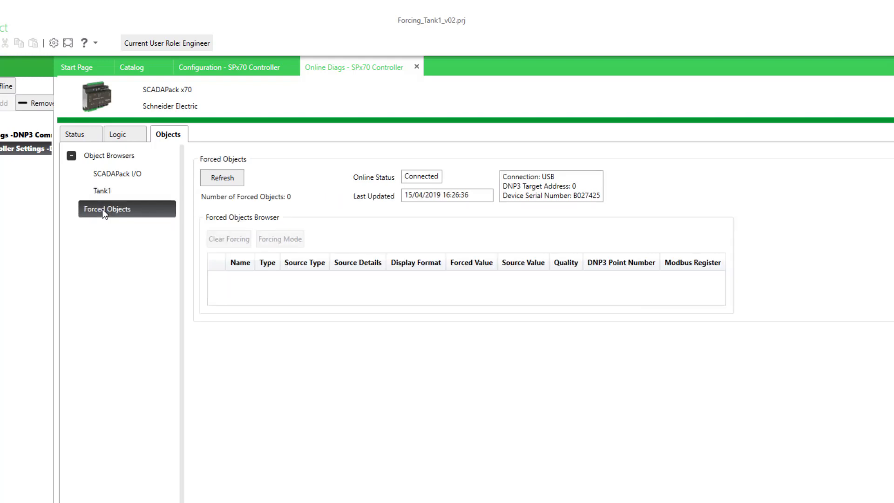
click(223, 178)
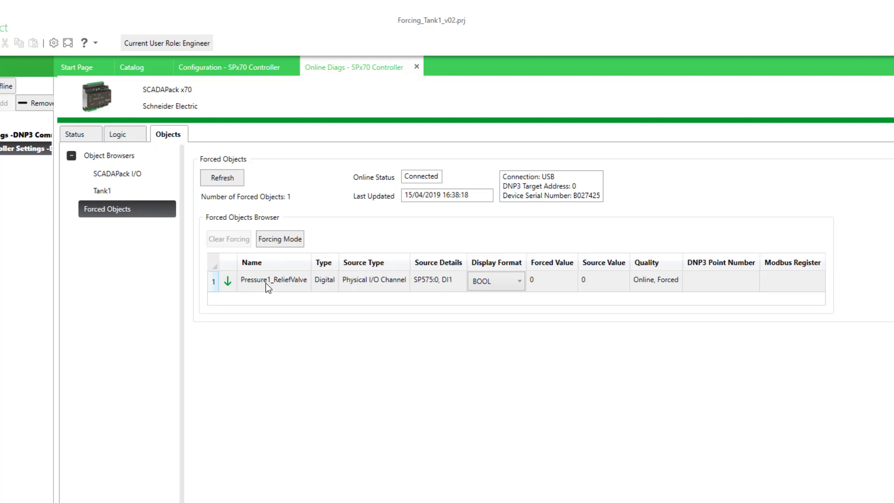
click(282, 239)
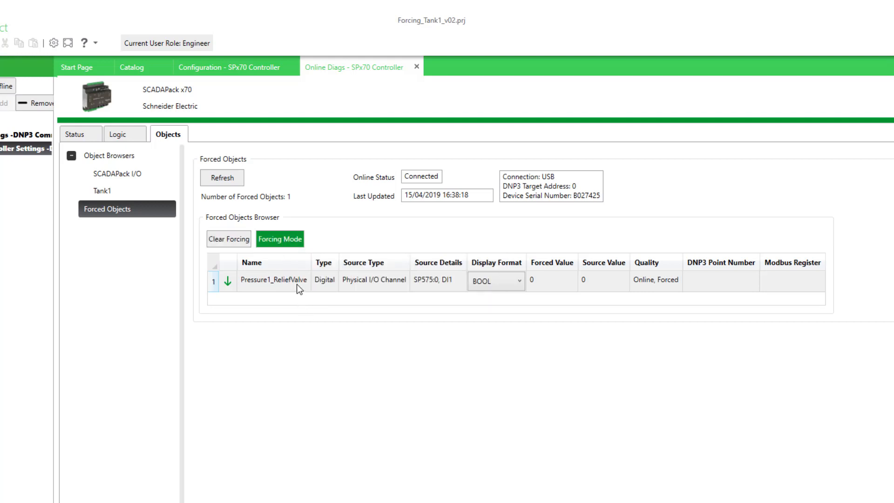
Refresh the forced objects list repeatedly to compare the forced and source values of Pressure1_ReliefValve.
click(228, 180)
click(229, 182)
click(228, 180)
click(231, 179)
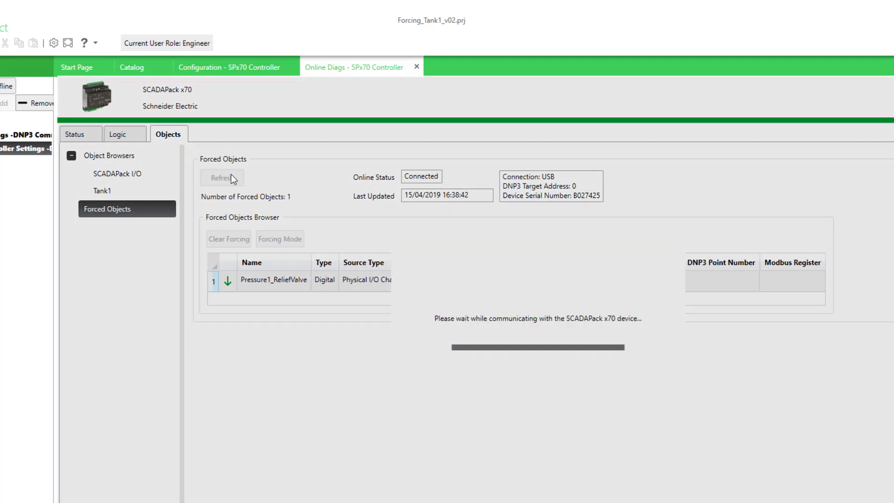
click(233, 179)
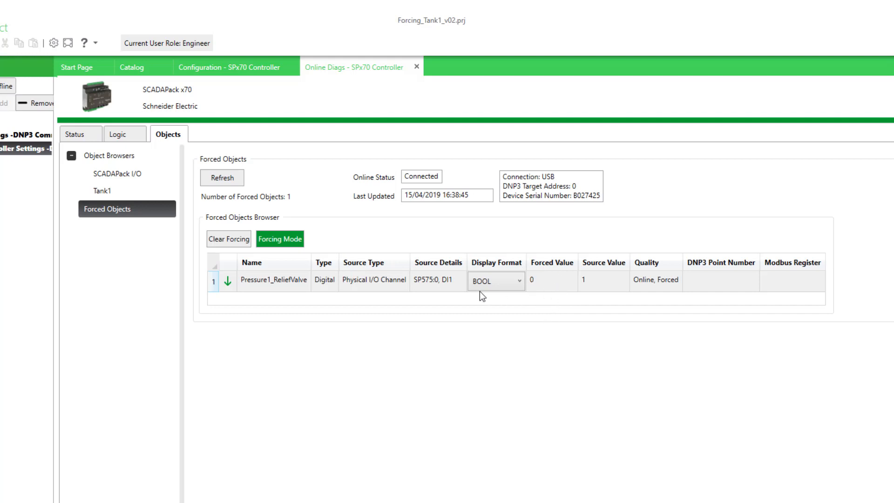
Keep refreshing the forced objects list to watch how the Pressure1_ReliefValve source value compares with its forced value.
click(231, 181)
click(229, 180)
click(230, 180)
click(230, 180)
Clear the forcing on Pressure1_ReliefValve and refresh the Tank1 object browser.
double_click(295, 278)
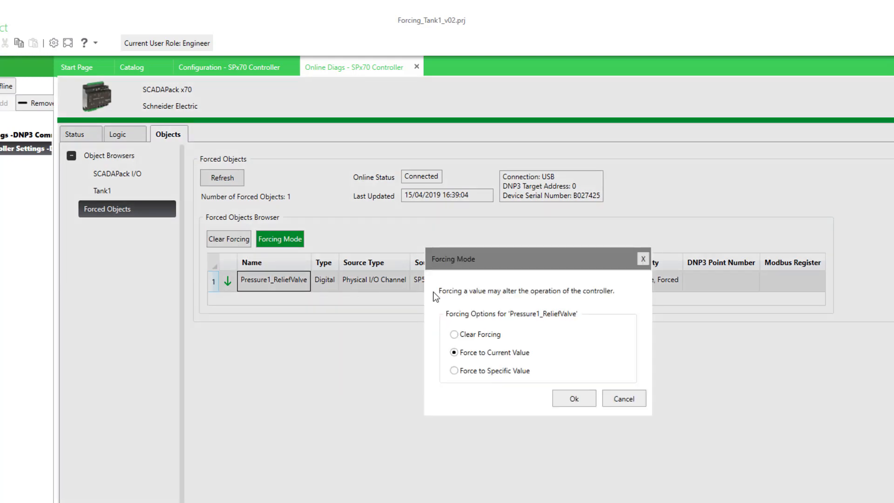
click(575, 400)
click(581, 373)
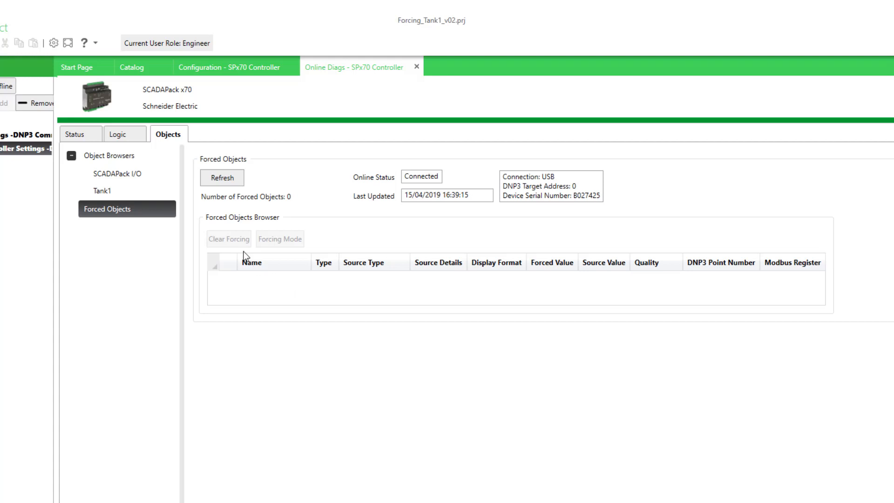
click(111, 191)
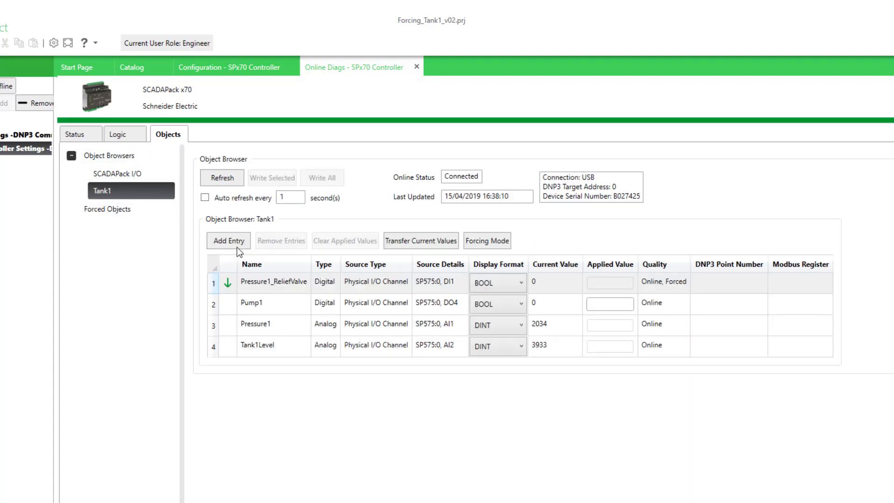
click(223, 180)
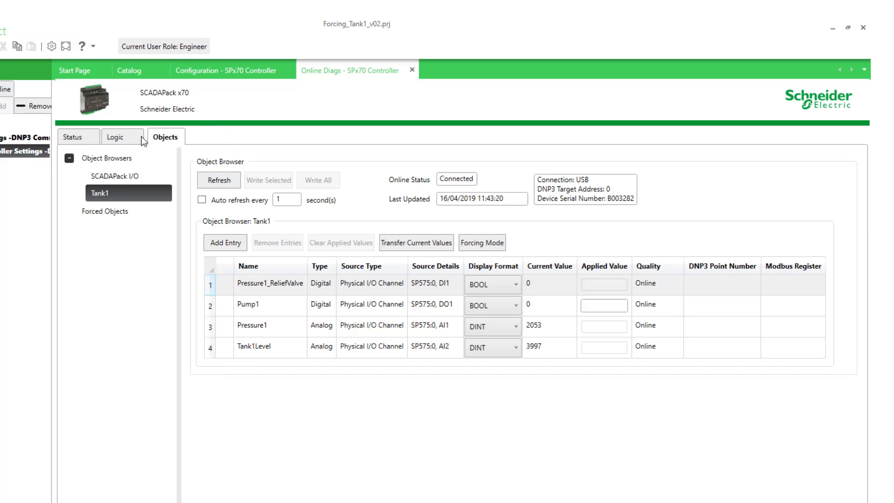
Open the SCADAPack x70 Logic editor from the controller configuration and create a new animation table with the default name Table.
click(216, 71)
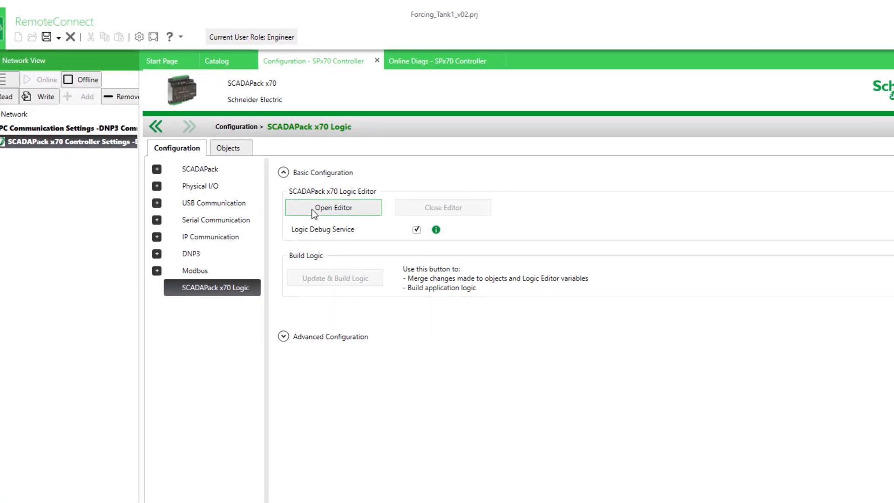
click(312, 210)
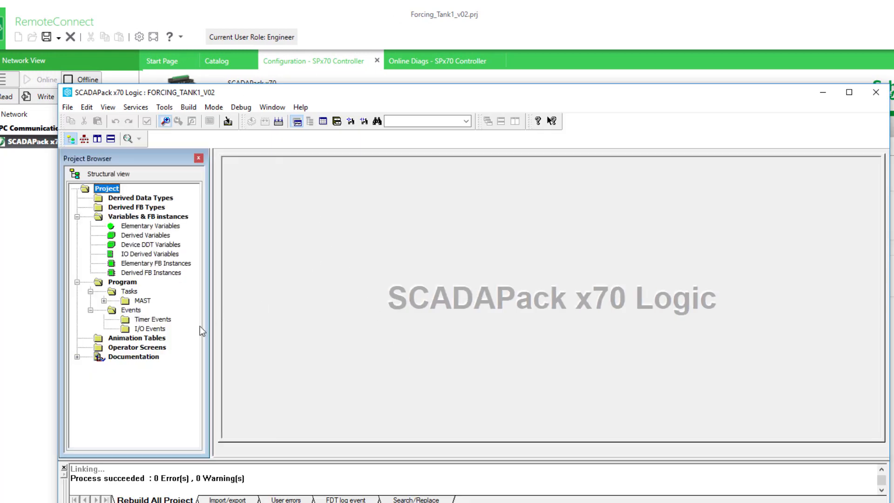
click(125, 341)
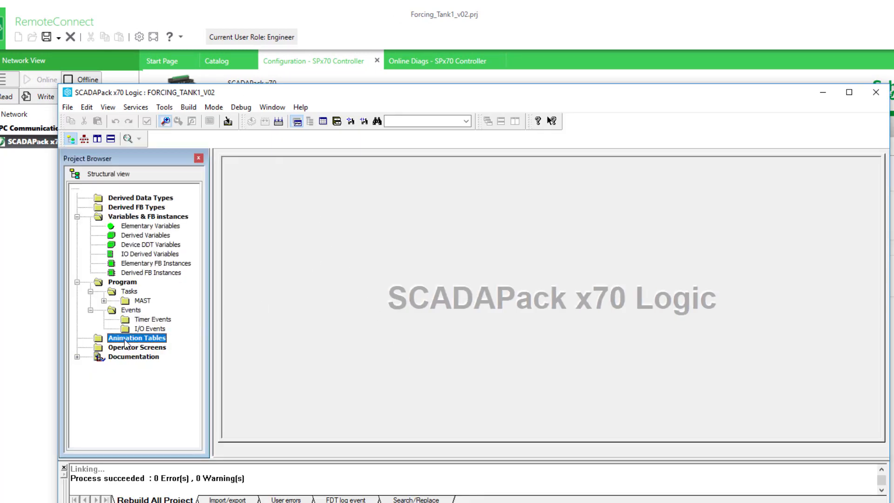
right_click(124, 343)
click(145, 346)
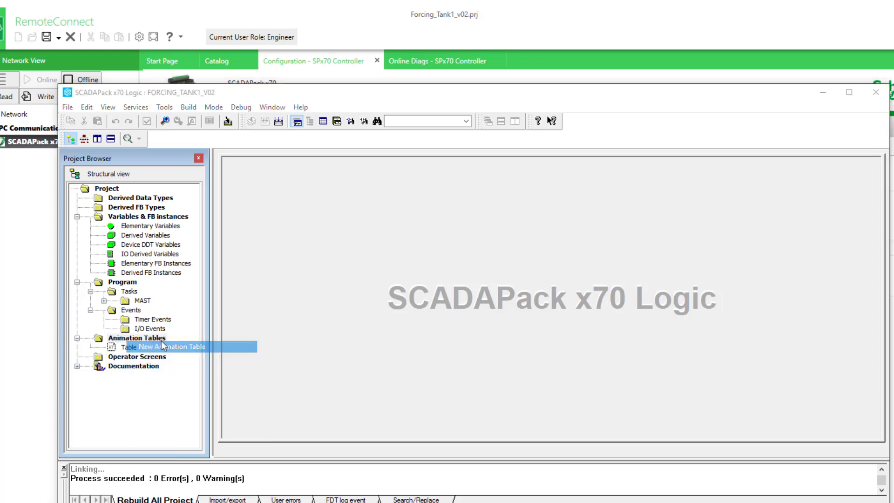
click(505, 377)
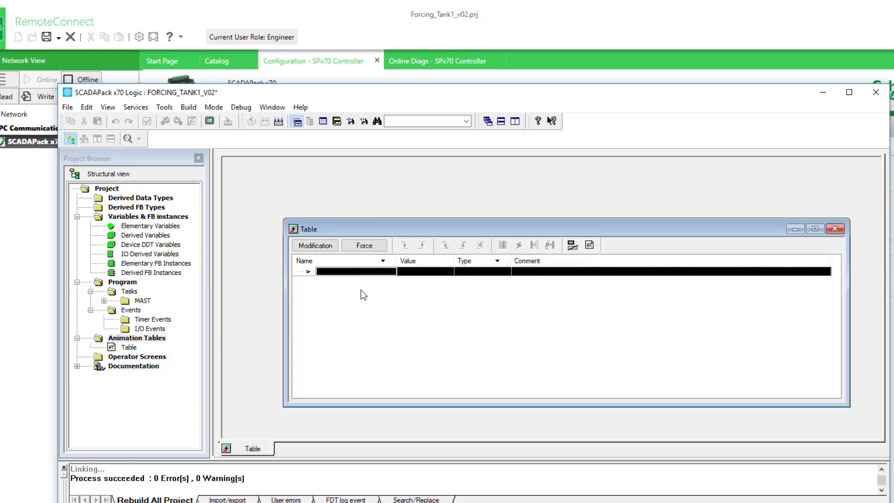
Add the VALUE element of the Pressure1 variable to the first row of the animation table.
double_click(390, 274)
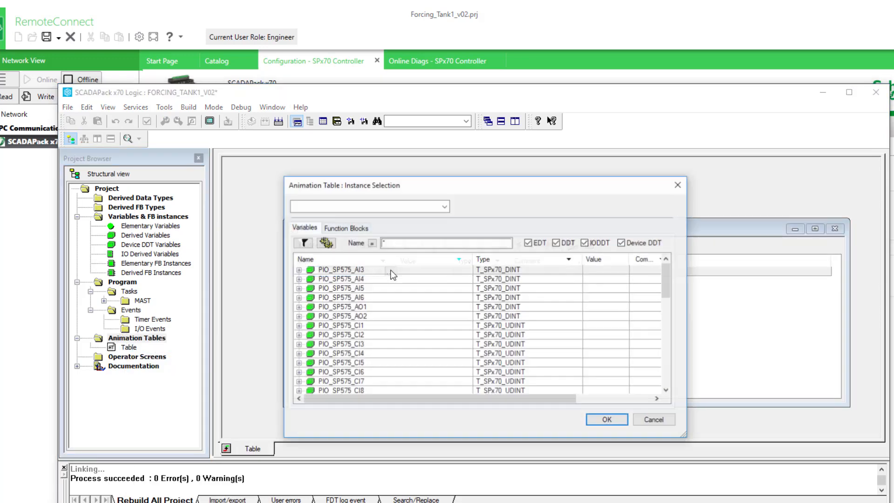
scroll(338, 334, down, 10)
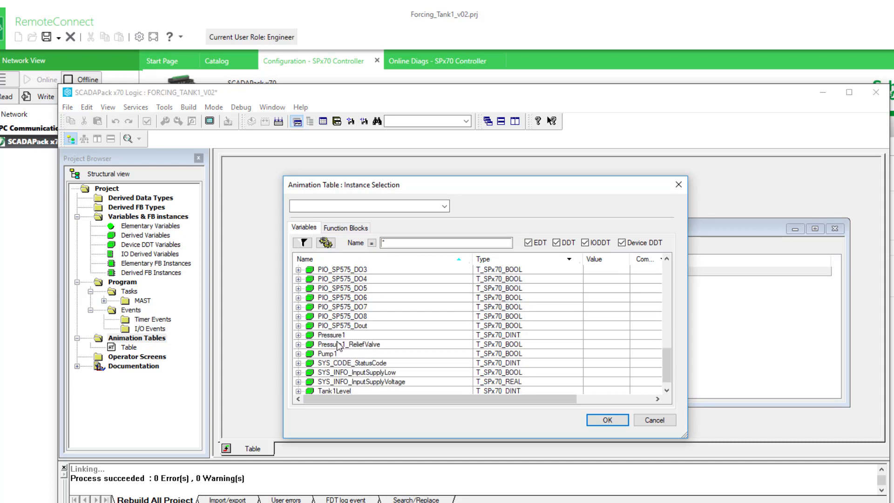
click(298, 335)
scroll(330, 361, down, 1)
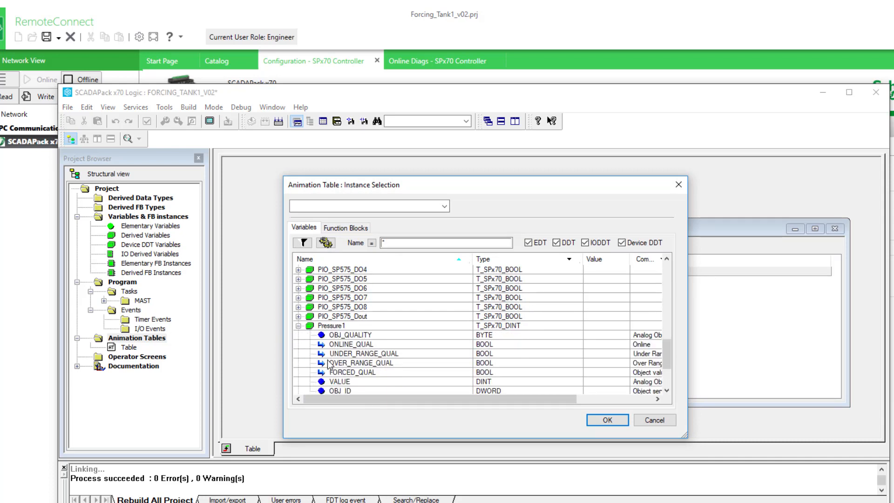
click(334, 382)
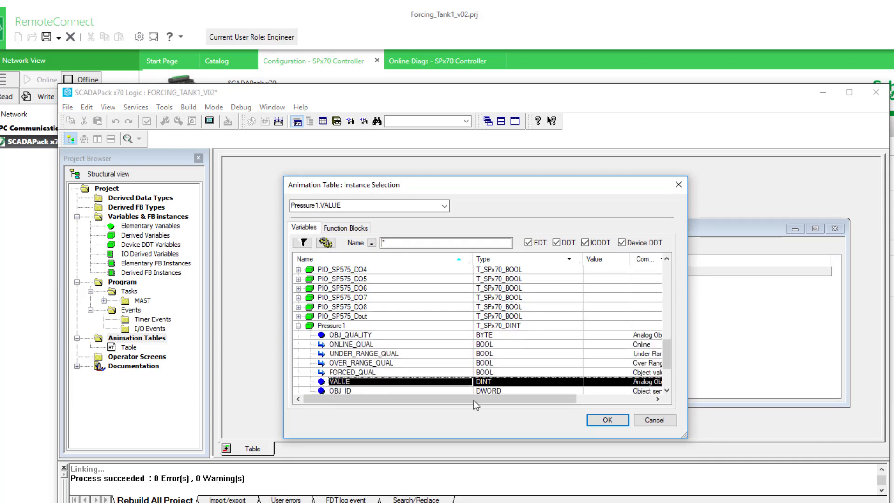
click(605, 420)
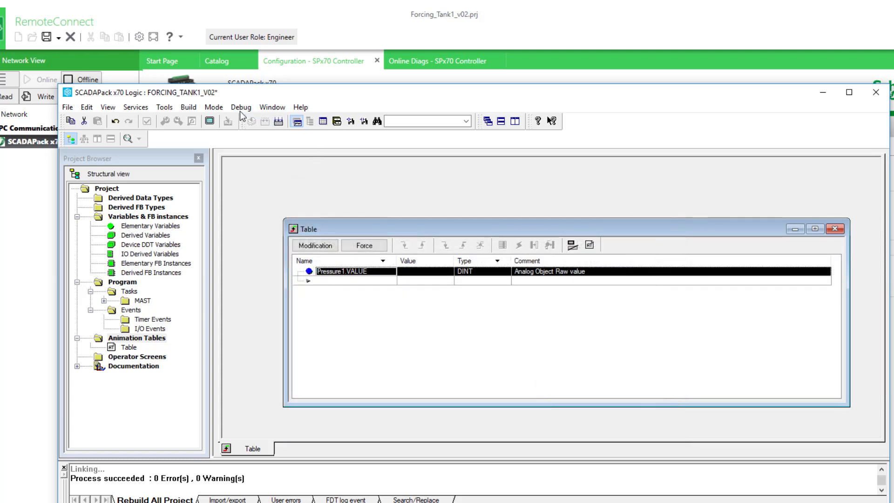
Connect the logic editor to the controller and watch the live Pressure1.VALUE in the animation table.
click(214, 107)
click(221, 120)
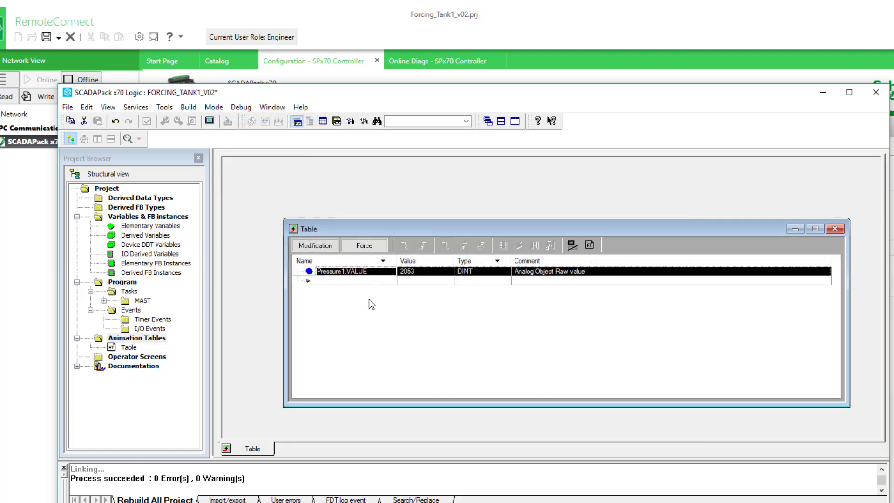
click(392, 279)
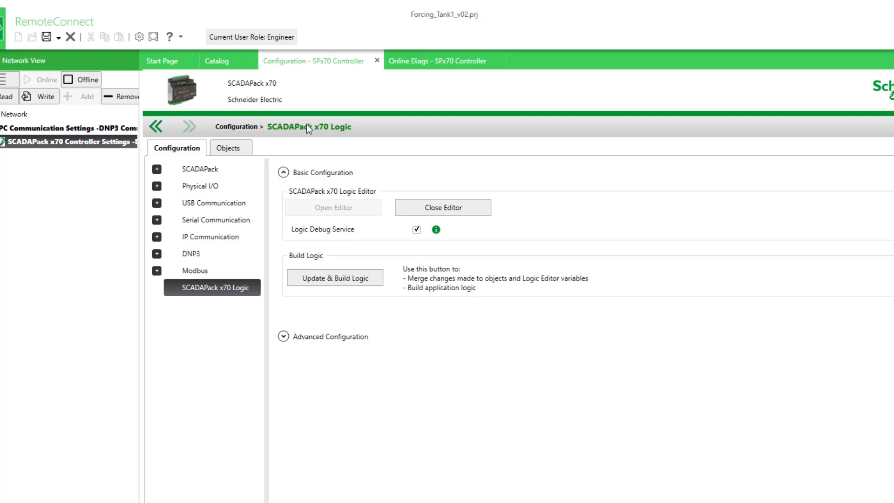
Return to the online diagnostics in RemoteConnect, refresh the Tank1 browser with Pressure1 selected, and enable forcing mode.
click(424, 64)
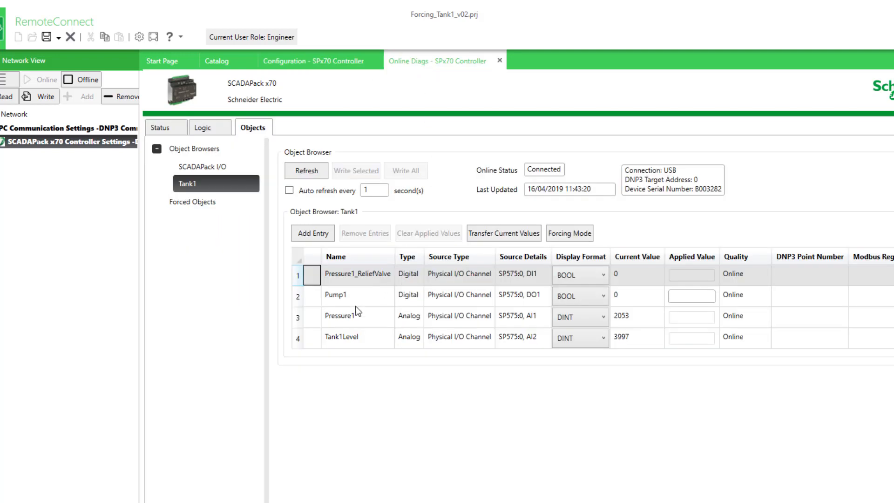
click(357, 318)
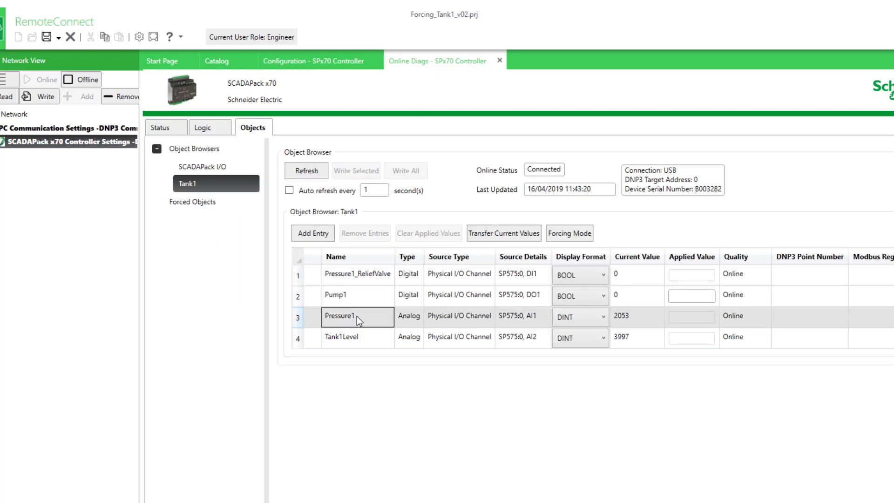
click(317, 169)
click(567, 235)
Force Pressure1 to its current value and check Pressure1.VALUE in the logic editor's animation table.
double_click(378, 317)
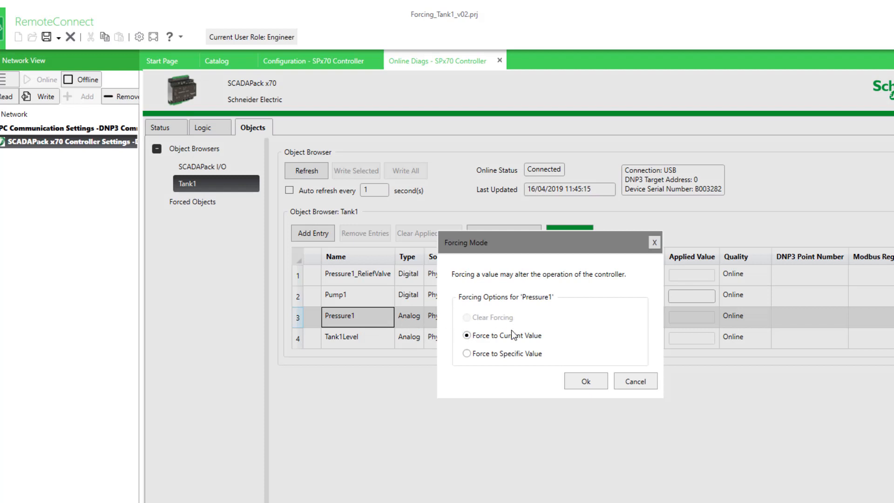
click(582, 382)
click(642, 352)
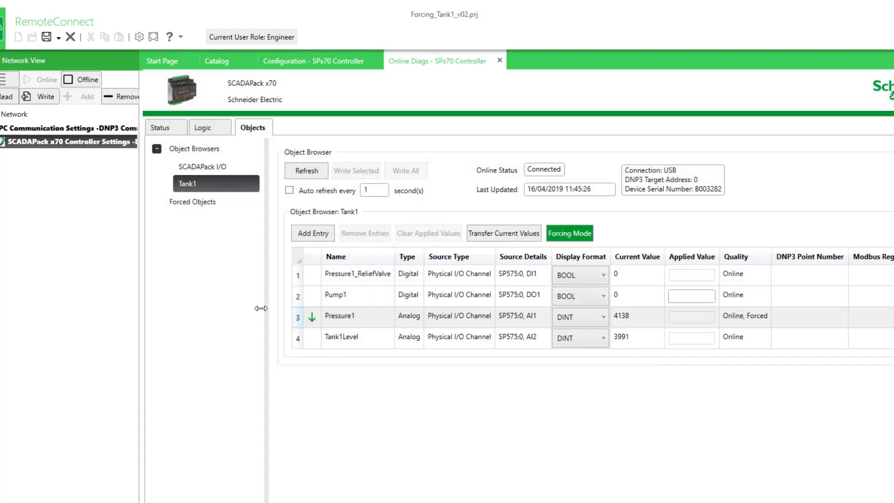
key(alt+Tab)
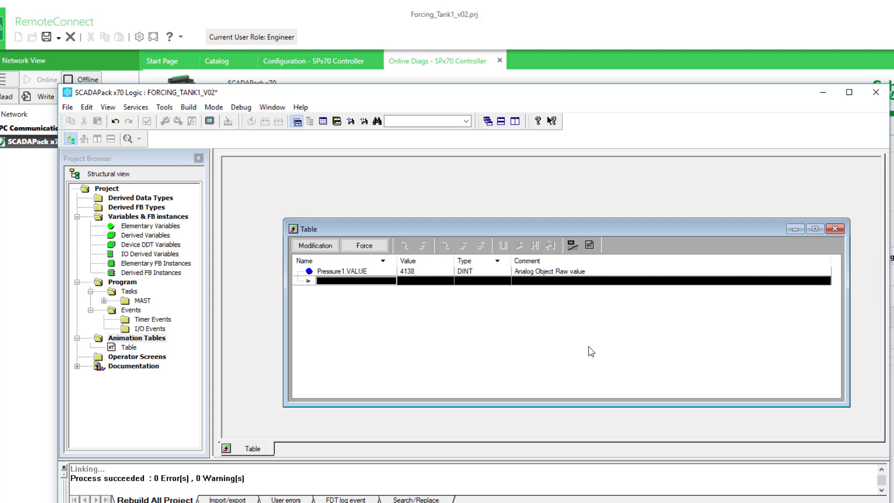
click(16, 339)
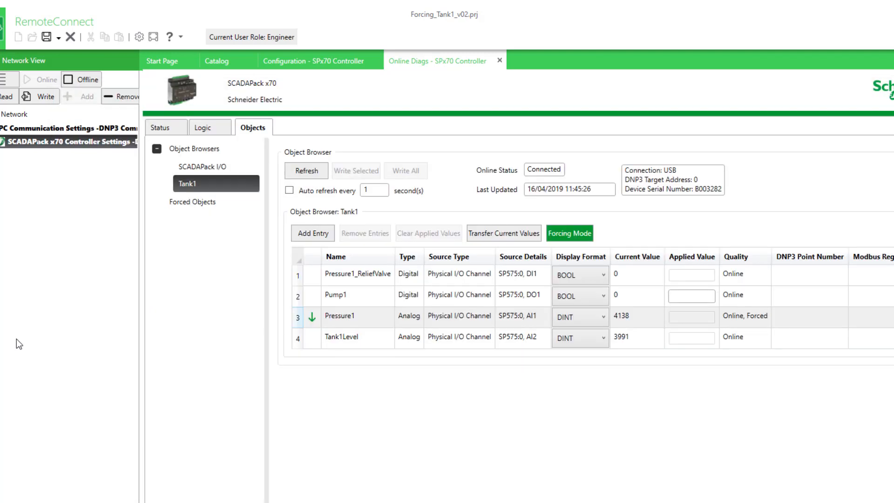
Display the controller's forced objects and refresh the list repeatedly to compare the forced and source values of Pressure1.
click(206, 204)
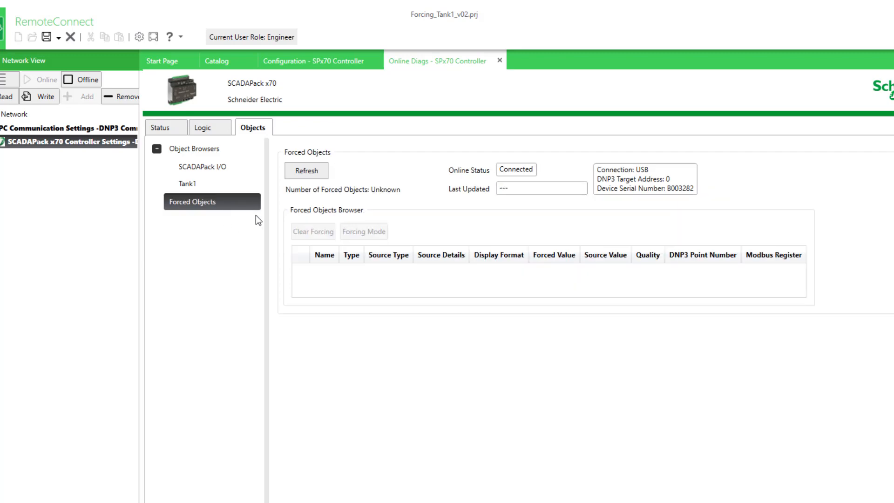
click(316, 174)
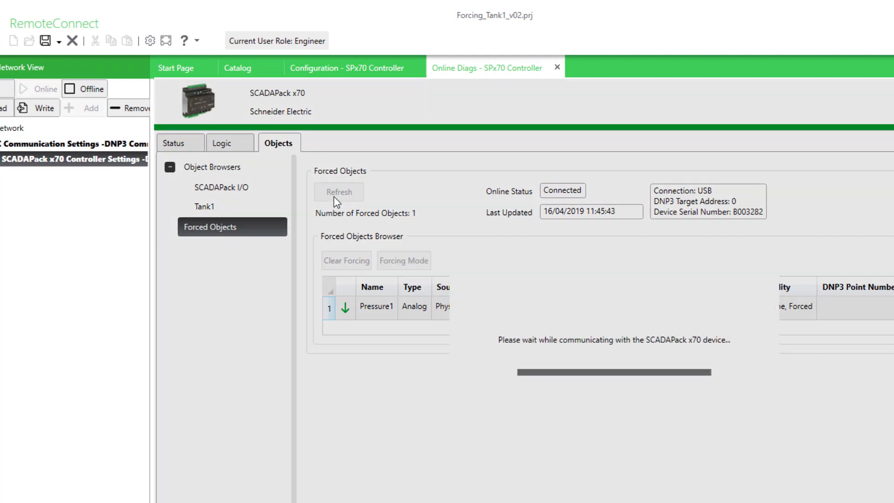
click(336, 200)
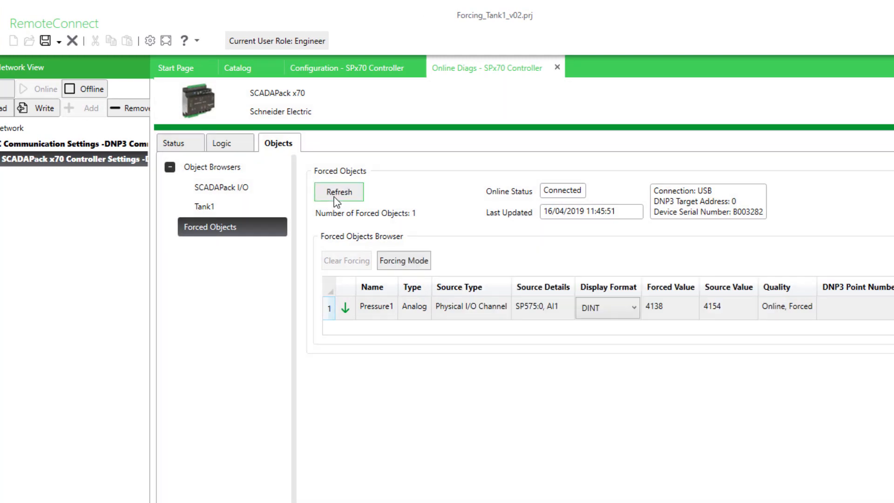
click(337, 201)
click(336, 202)
click(336, 201)
click(336, 201)
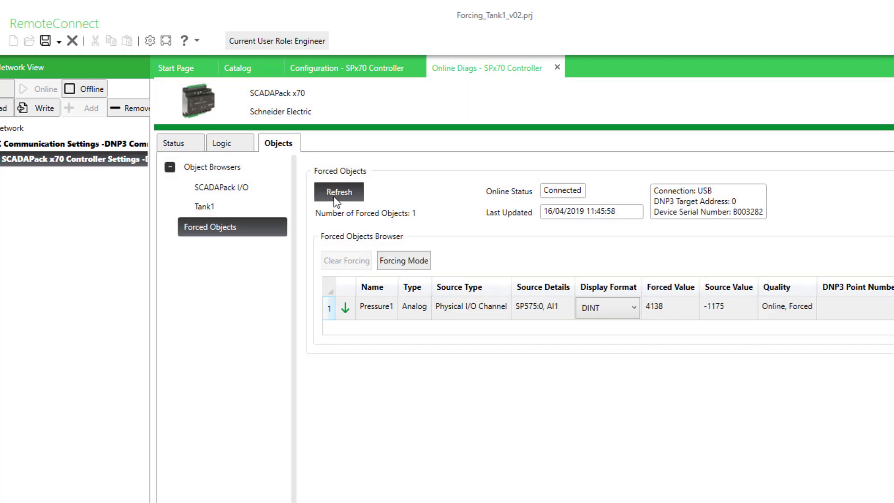
click(336, 201)
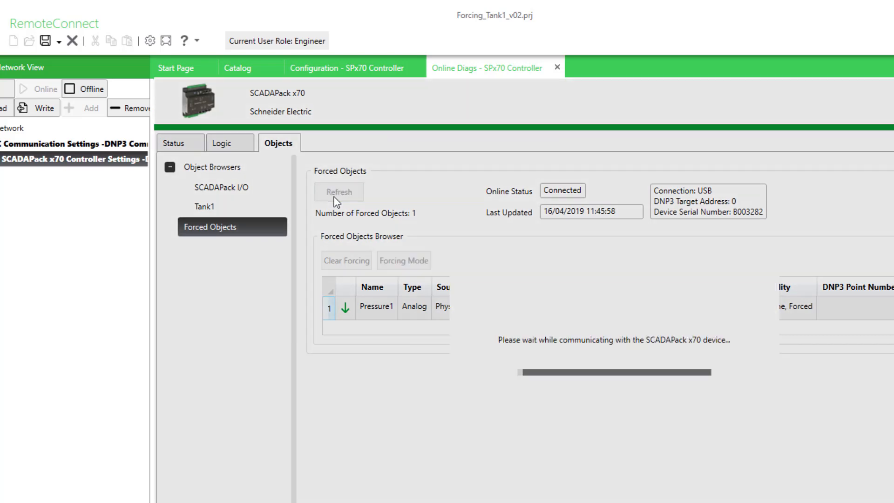
click(336, 201)
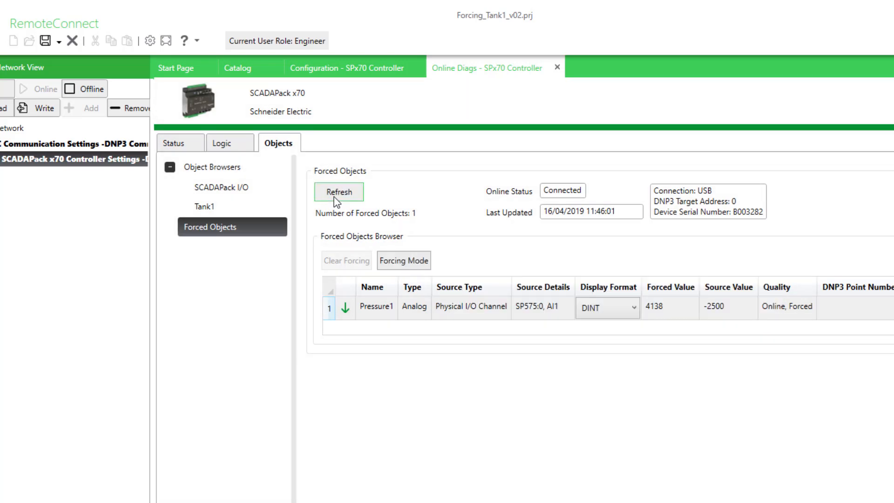
click(336, 201)
click(337, 201)
click(336, 202)
click(336, 201)
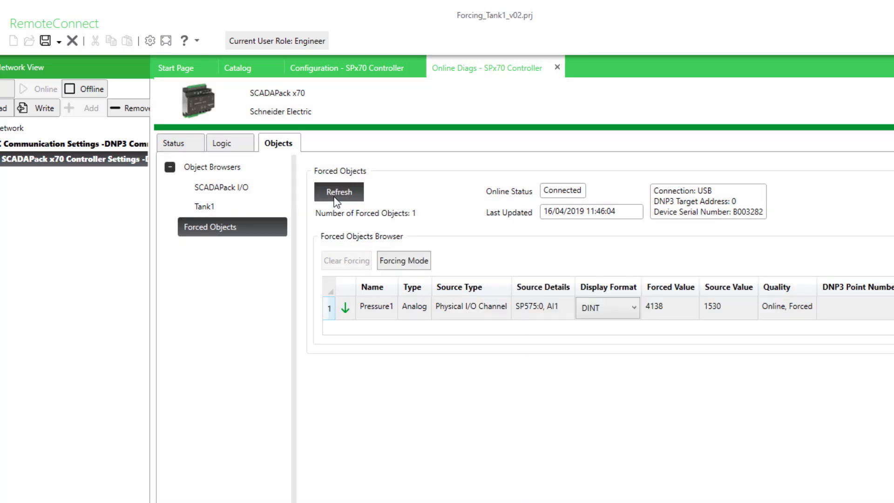
click(335, 198)
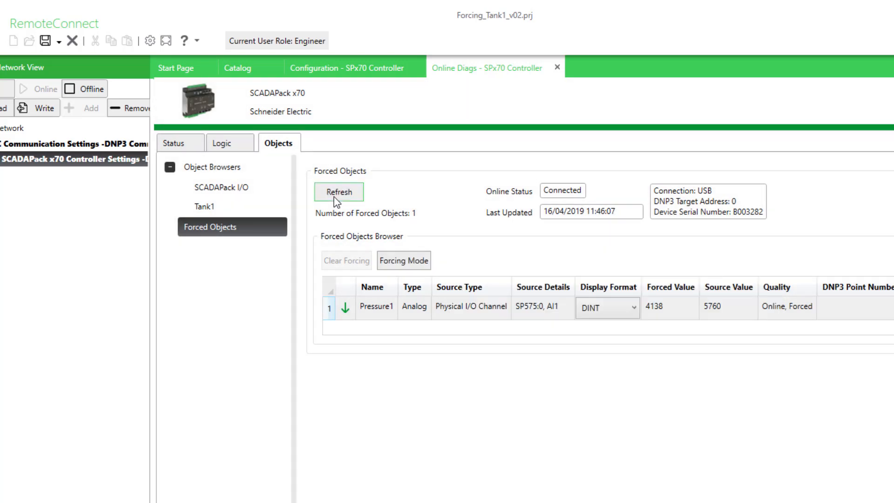
click(335, 198)
click(355, 198)
click(355, 198)
click(356, 198)
click(356, 199)
click(356, 198)
click(356, 198)
click(356, 198)
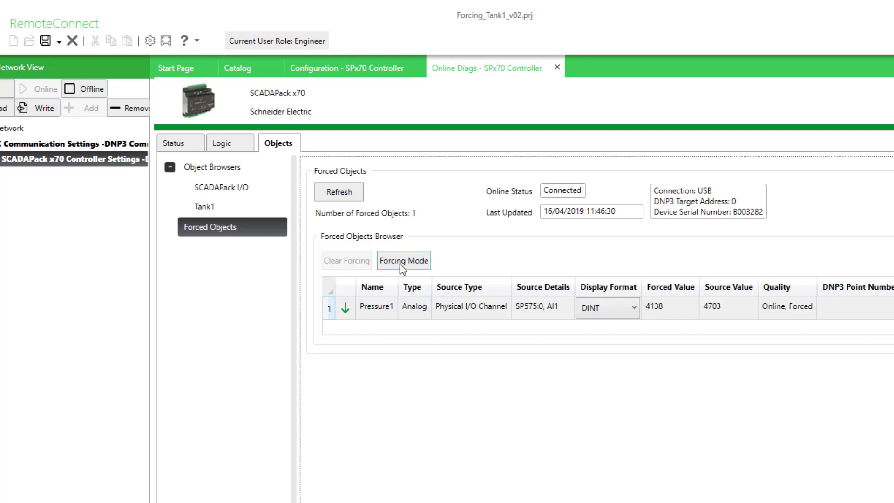
Enable forcing mode for the forced objects and clear the forcing on Pressure1.
click(402, 263)
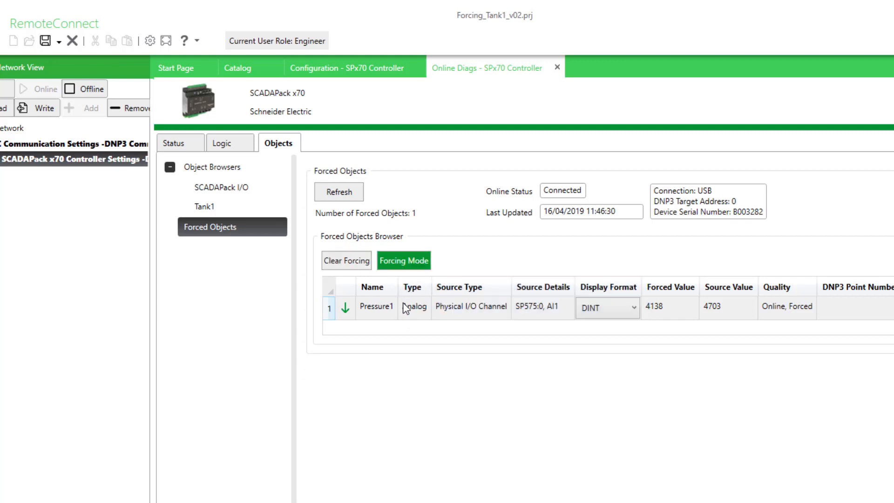
click(406, 306)
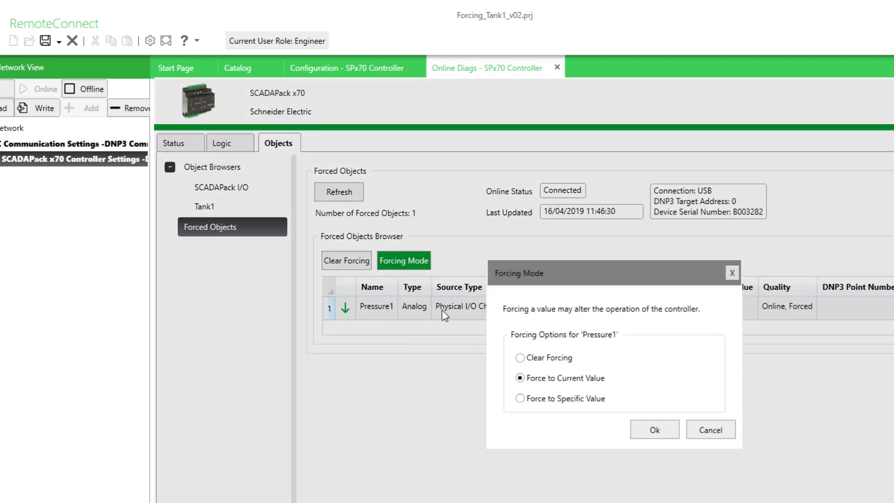
click(549, 364)
click(651, 433)
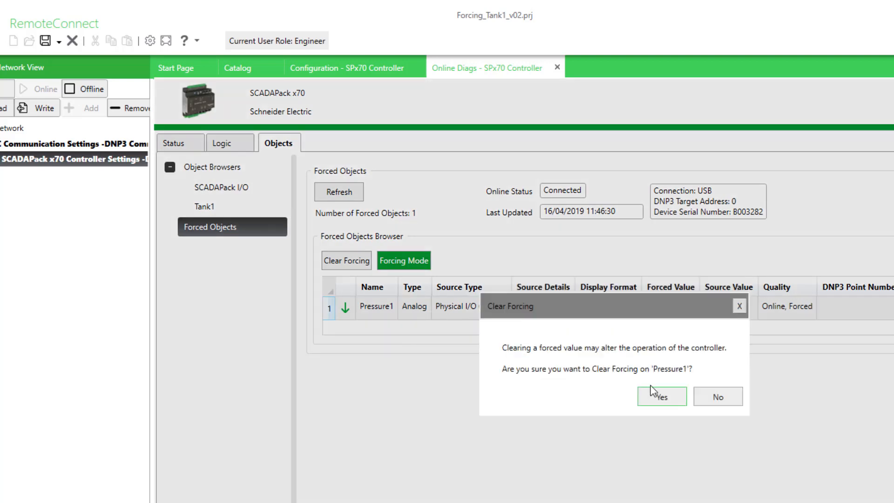
click(671, 400)
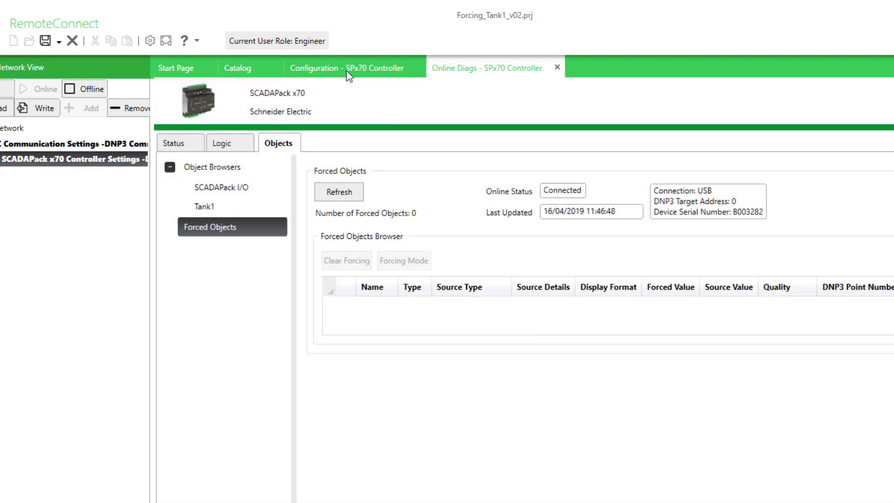
Refresh the Tank1 object browser to check Pressure1, and compare it with Pressure1.VALUE in the logic editor's animation table.
click(242, 203)
click(340, 192)
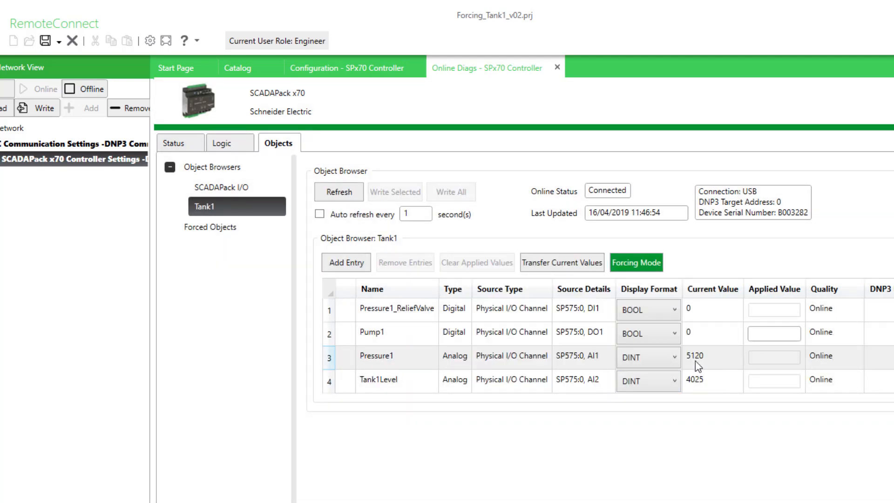
click(341, 193)
key(alt+Tab)
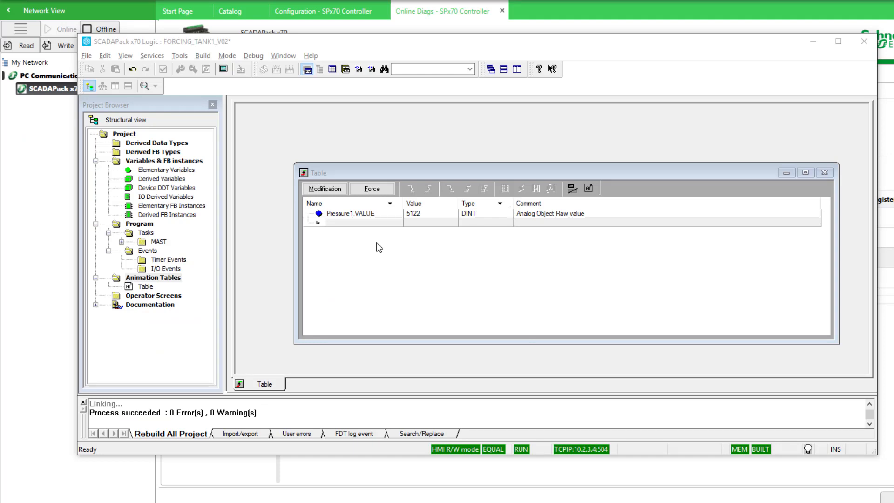
Switch to the running PowerPoint slide show.
mouse_move(447, 491)
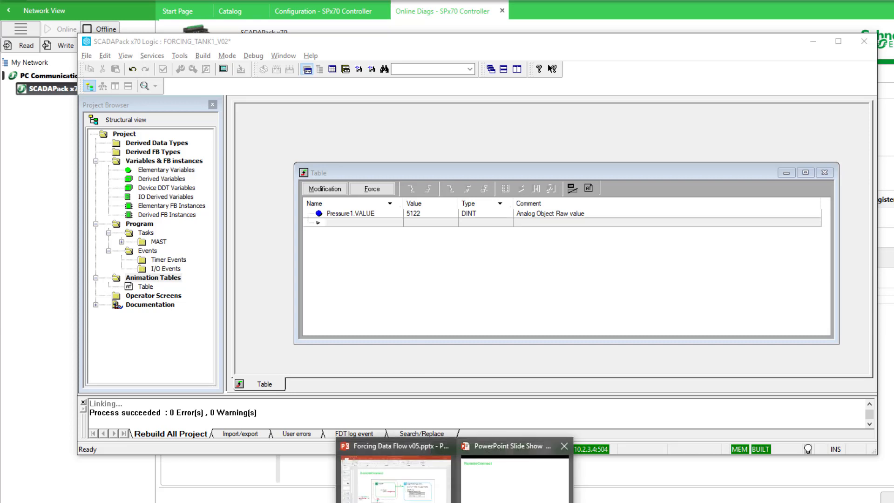
click(497, 498)
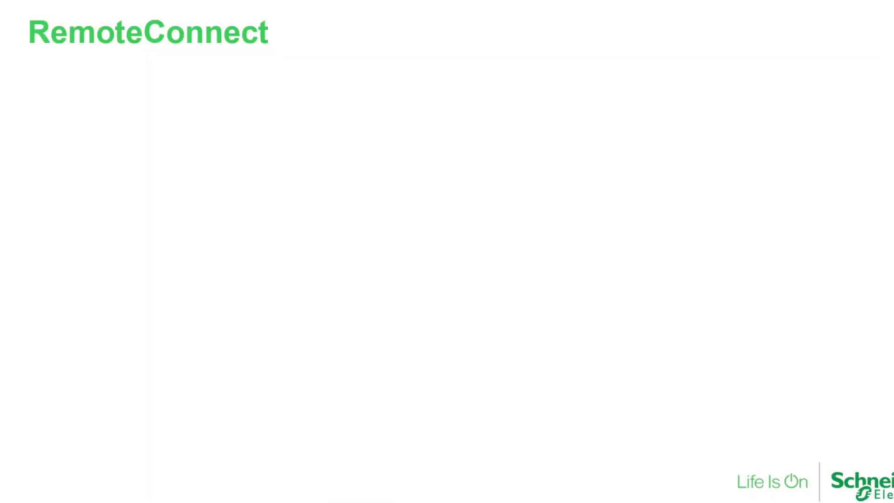
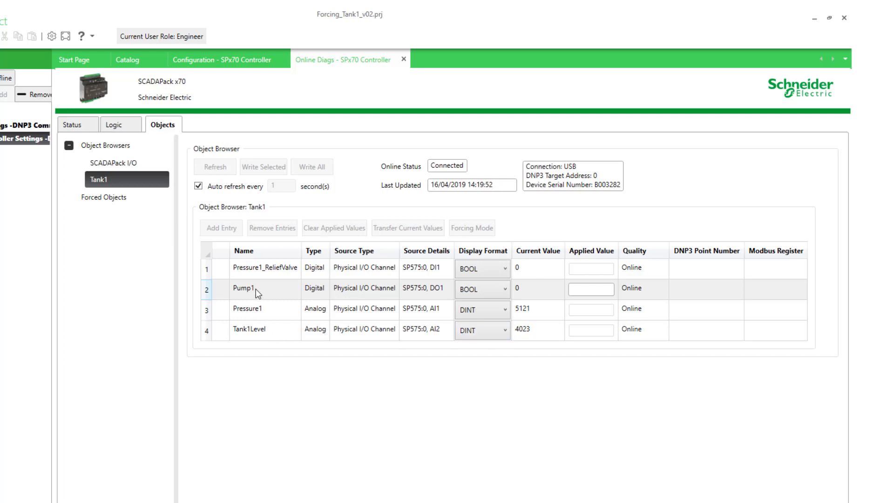
With auto refresh turned off and forcing mode enabled in the Tank1 browser, force Pump1 to the specific value 1.
click(200, 187)
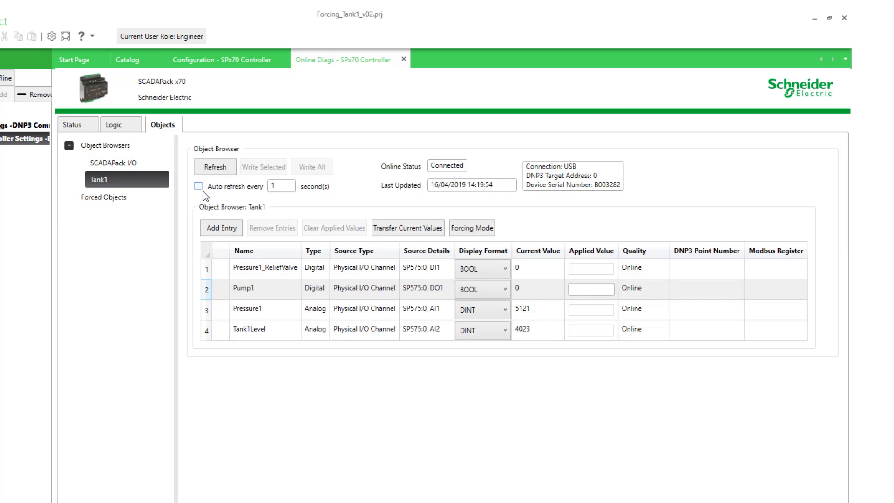
click(478, 237)
click(274, 289)
click(275, 289)
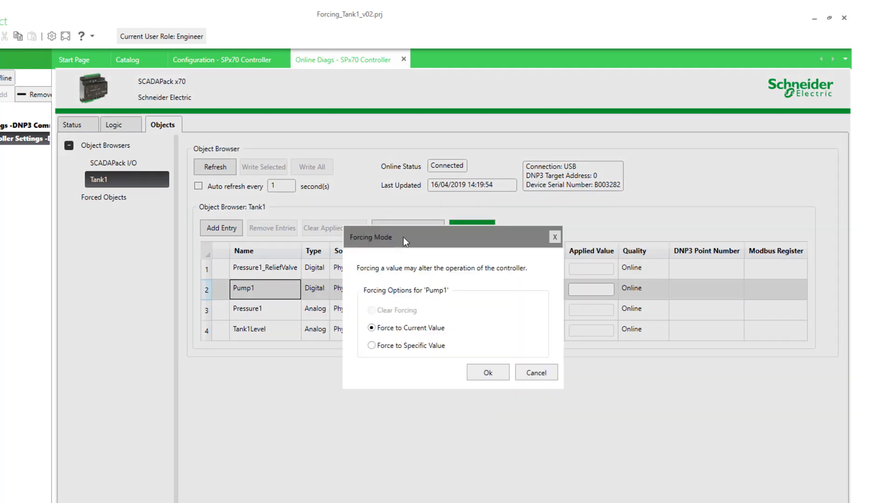
drag(405, 240, 610, 243)
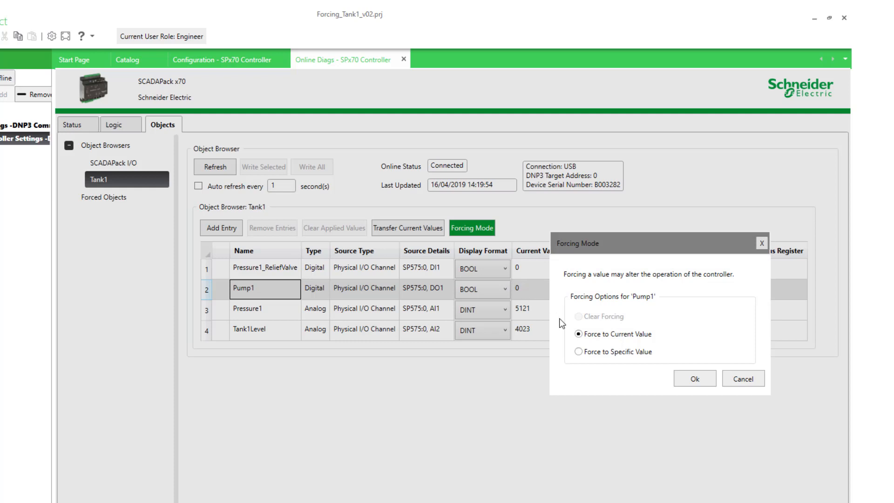
click(579, 352)
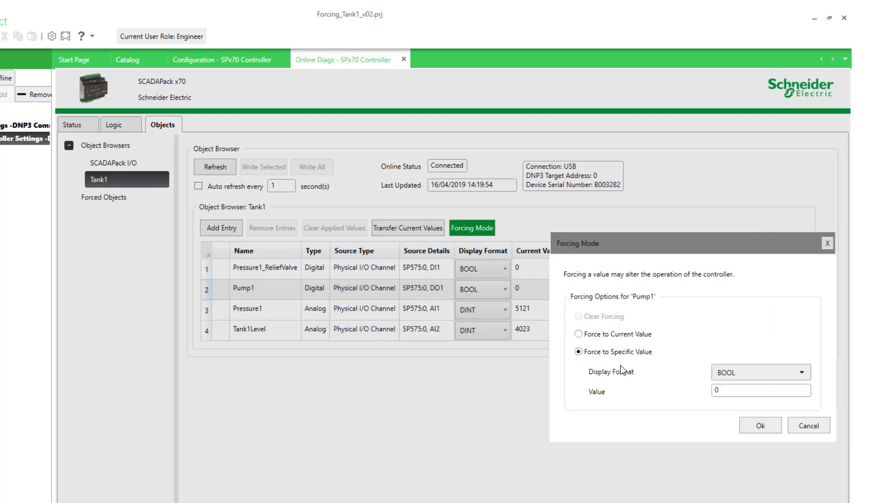
double_click(725, 394)
text(1)
click(761, 425)
click(505, 344)
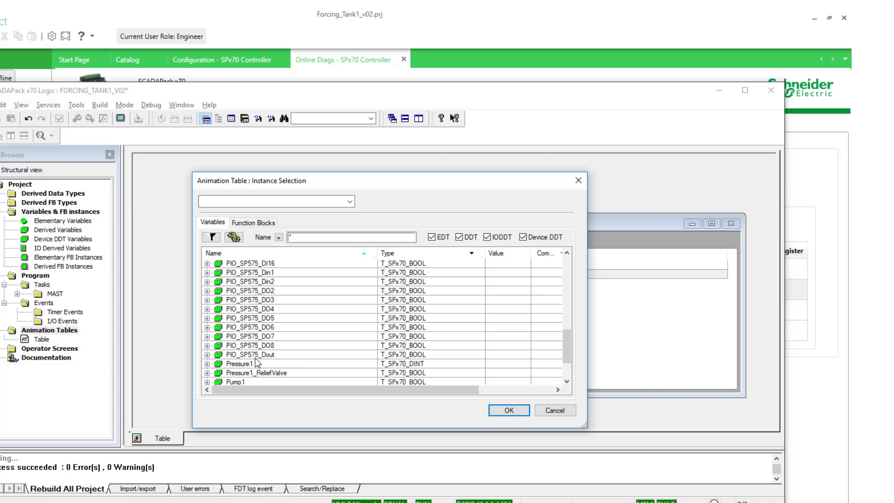
Add Pump1.VALUE to the logic editor's animation table below Pressure1.VALUE.
scroll(252, 354, down, 1)
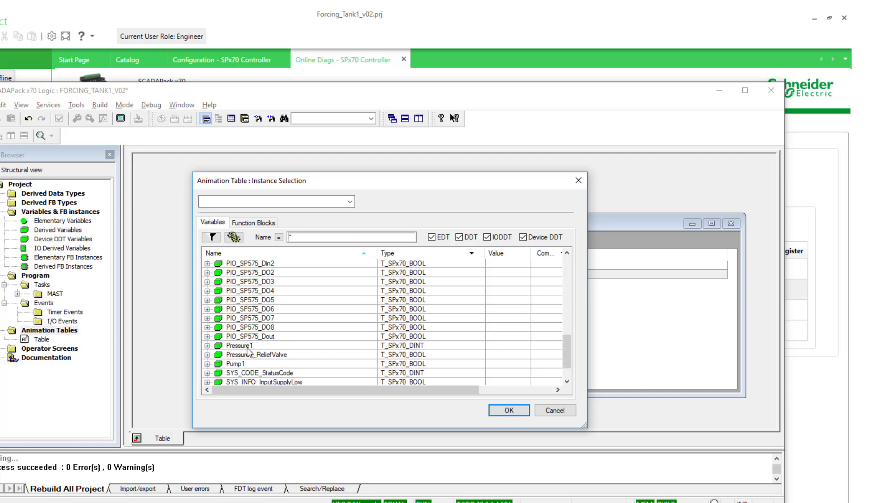
click(208, 363)
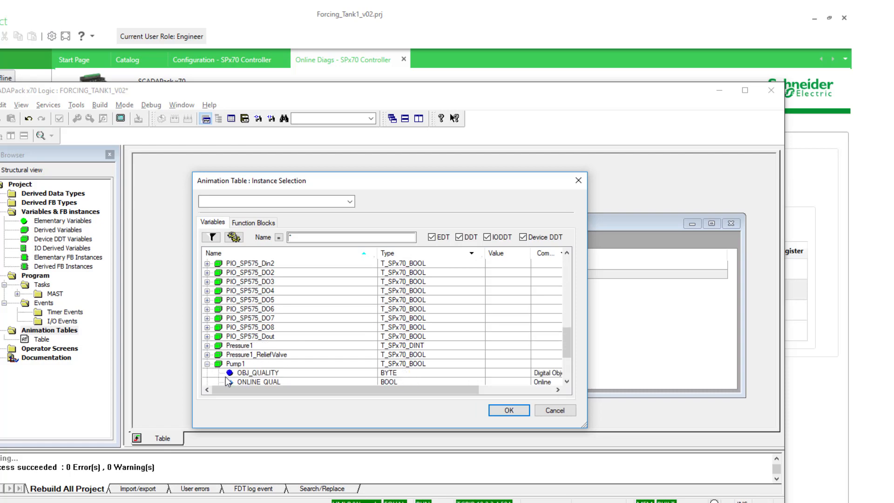
scroll(243, 387, down, 2)
double_click(248, 355)
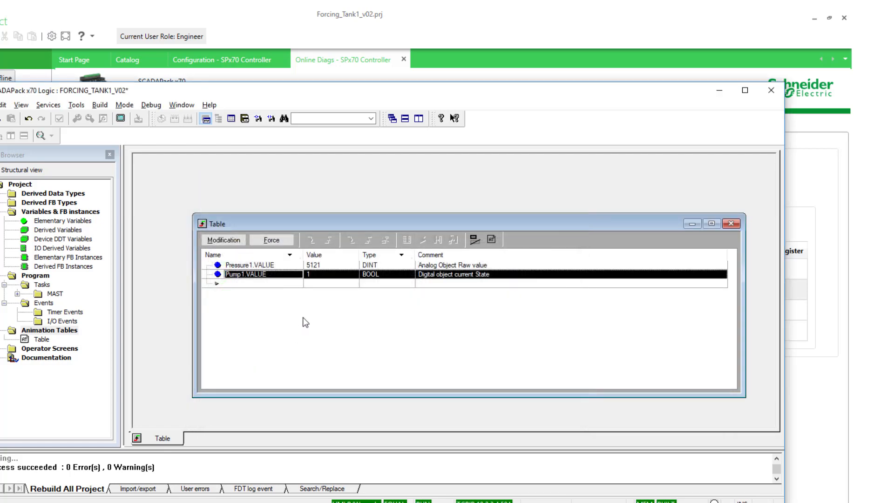
click(321, 284)
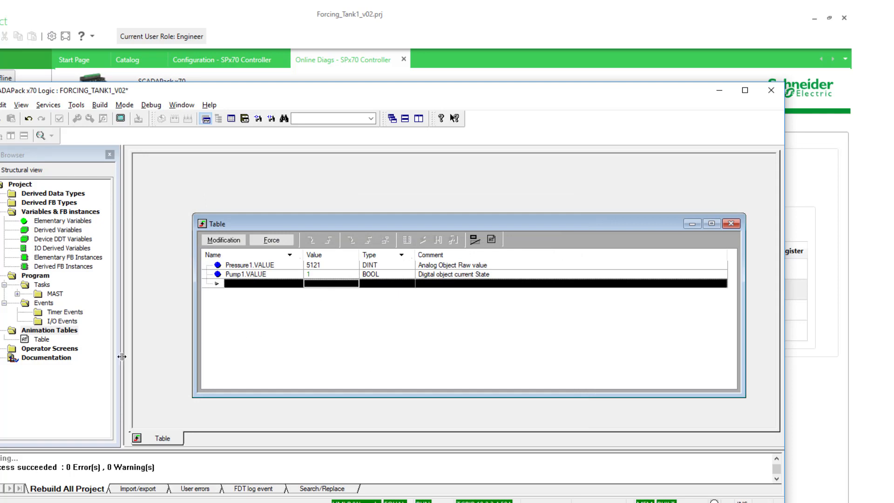
Return to the online diagnostics in RemoteConnect, display the forced objects and refresh the list.
key(alt+Tab)
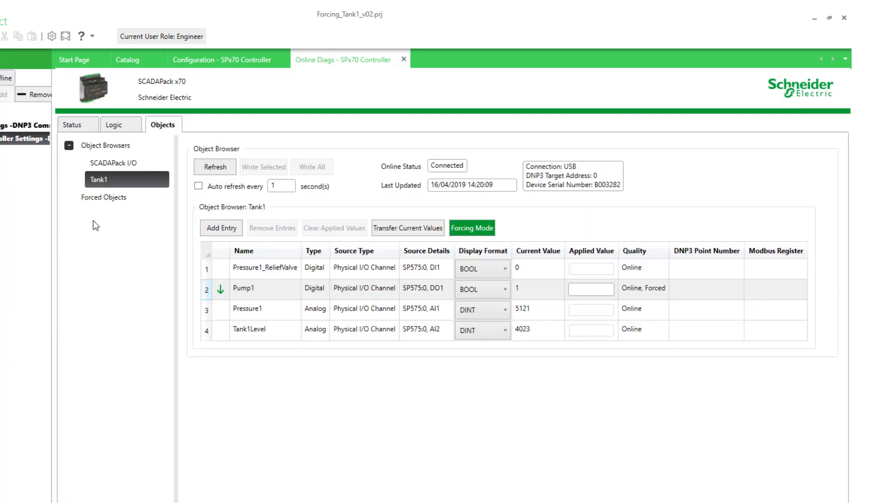
click(110, 199)
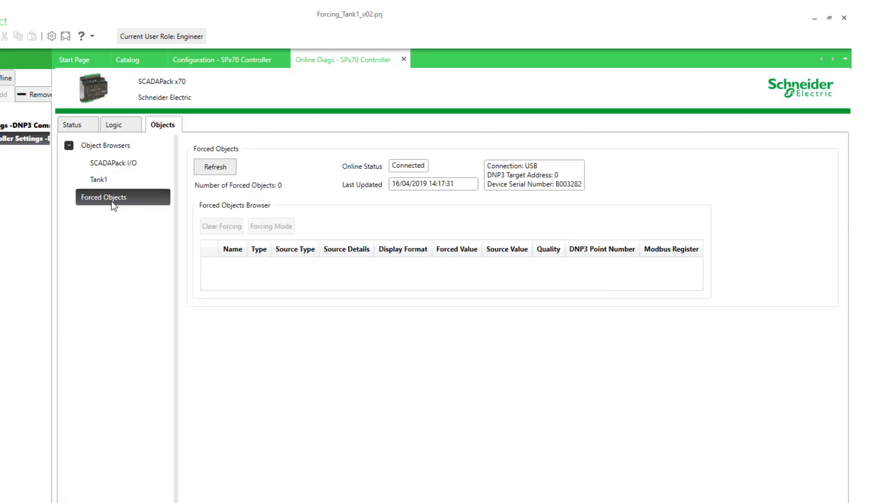
click(221, 170)
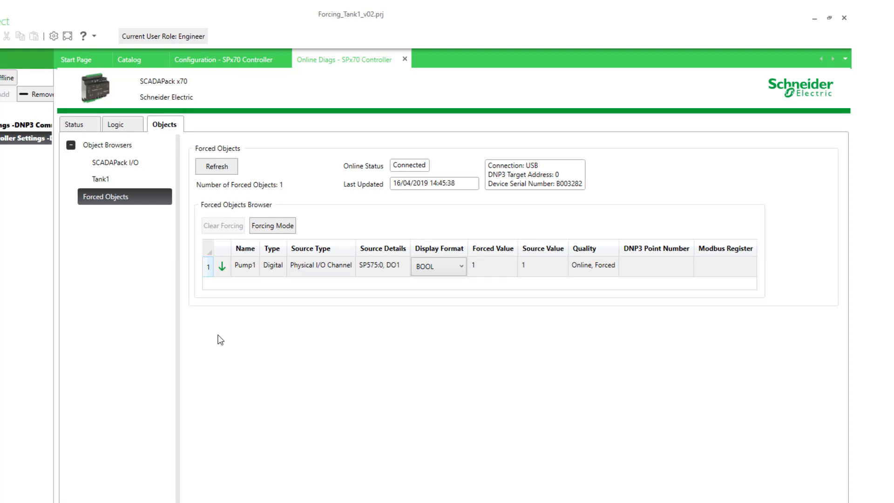
Enable forcing mode for the forced objects, force Pump1 to the specific value 0 and clear its forcing.
click(266, 228)
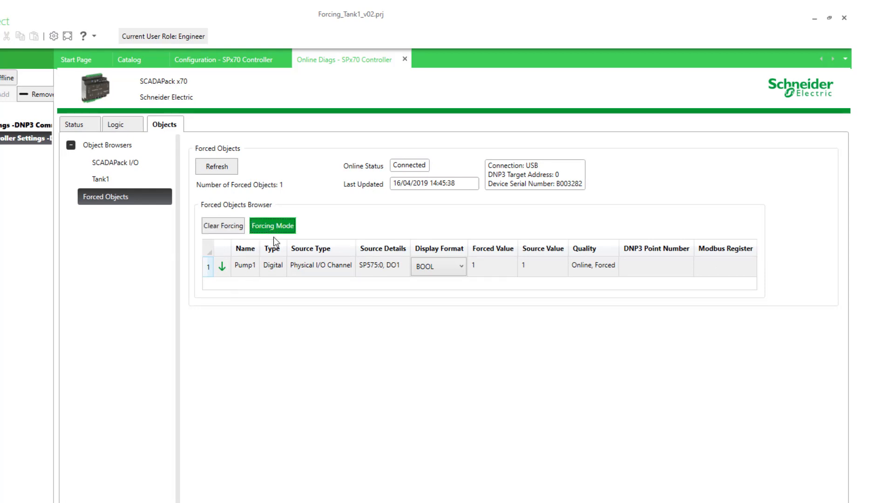
double_click(283, 265)
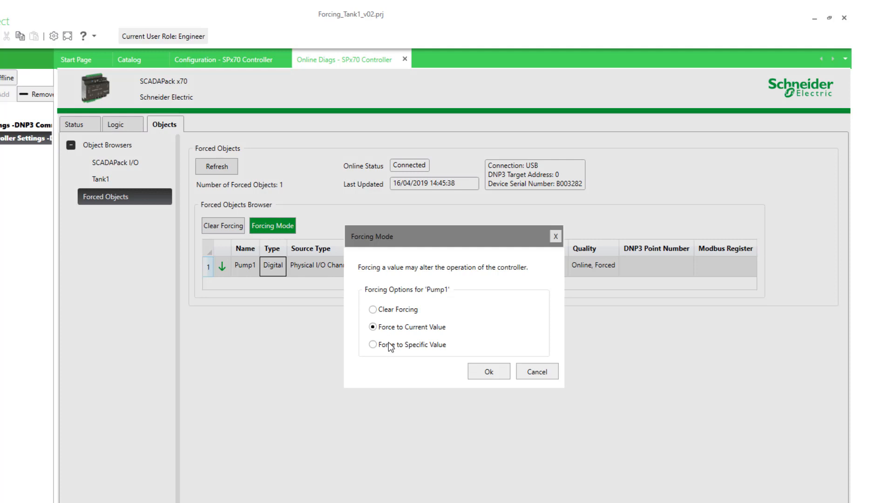
click(394, 346)
click(519, 383)
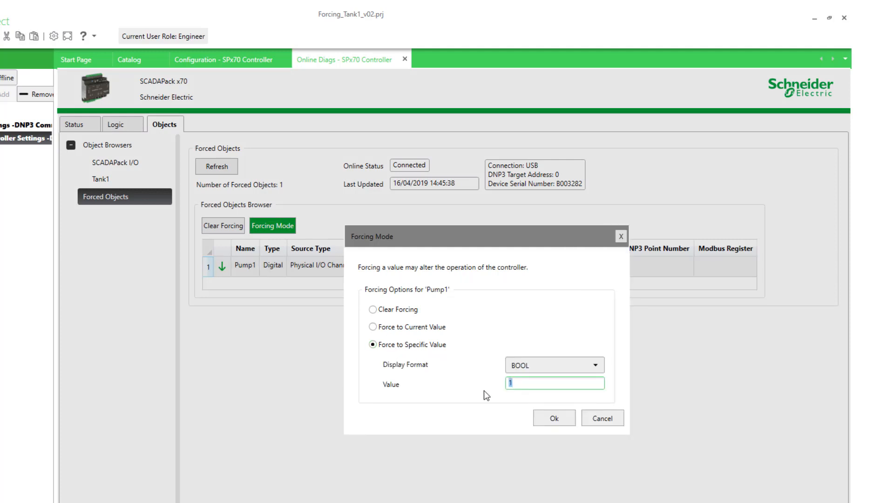
text(0)
click(541, 422)
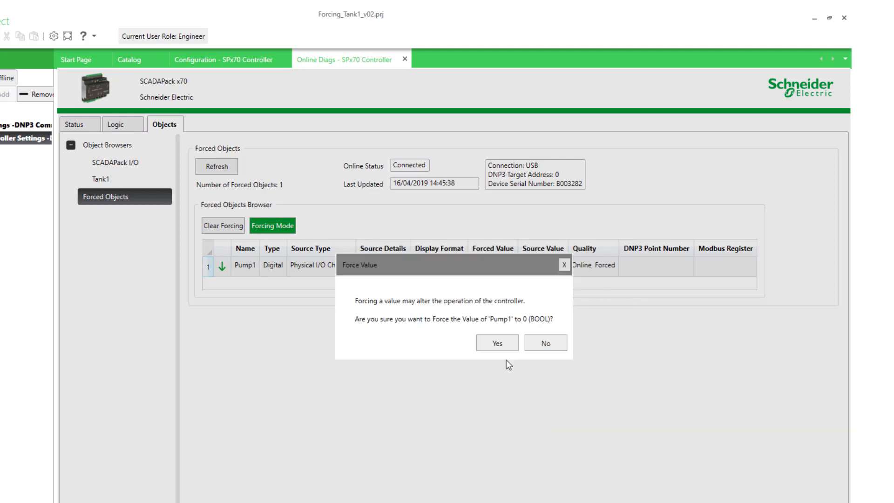
click(507, 340)
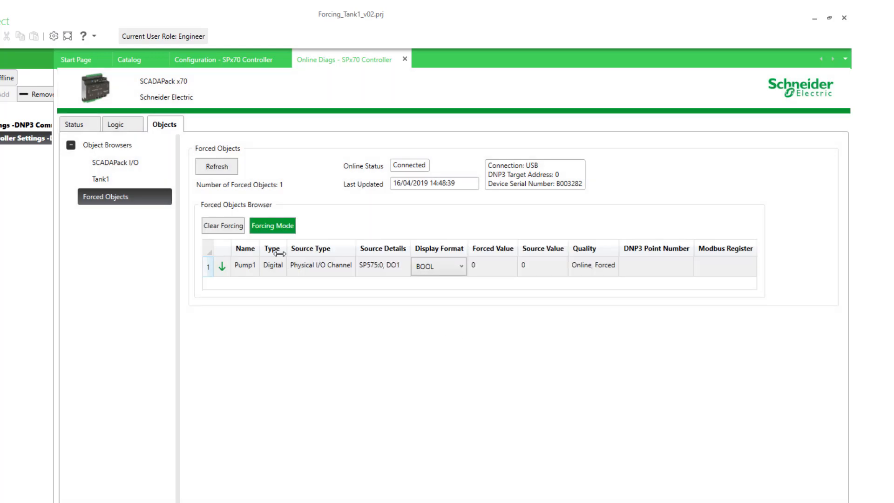
click(224, 226)
click(489, 363)
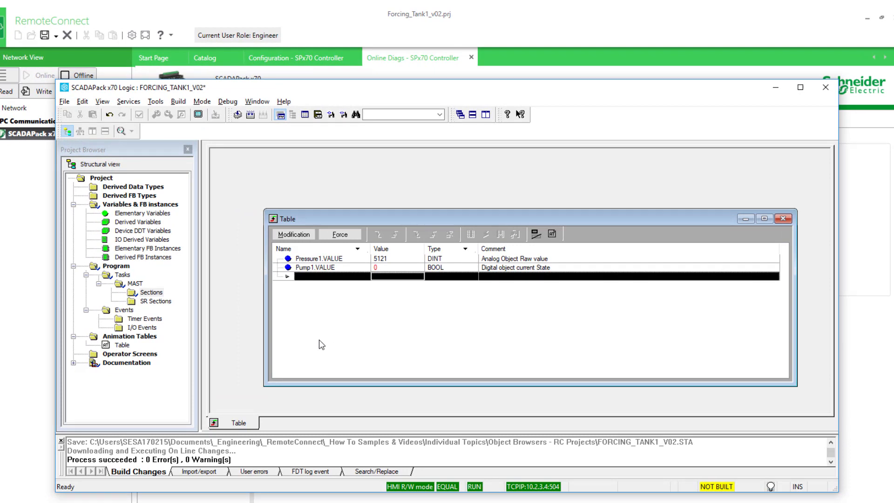
Create an FBD section named Test under the MAST task's sections in the logic editor.
click(149, 293)
right_click(148, 296)
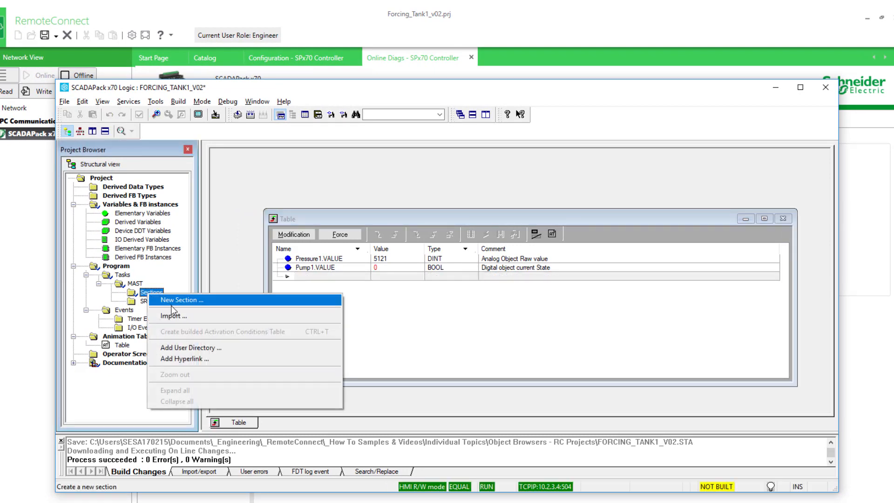
click(171, 302)
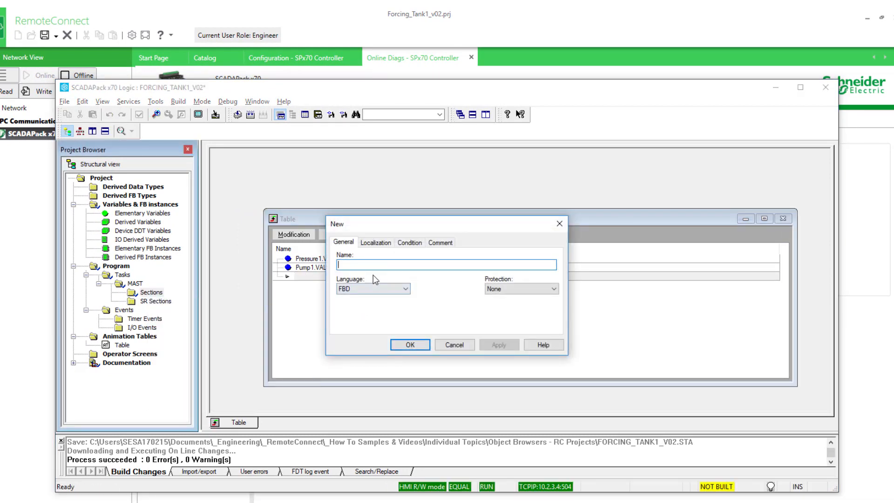
text(Test)
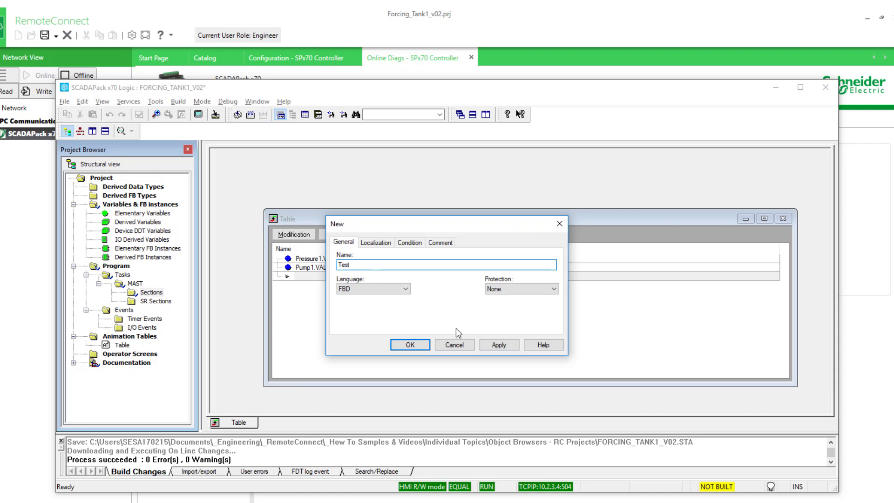
click(410, 345)
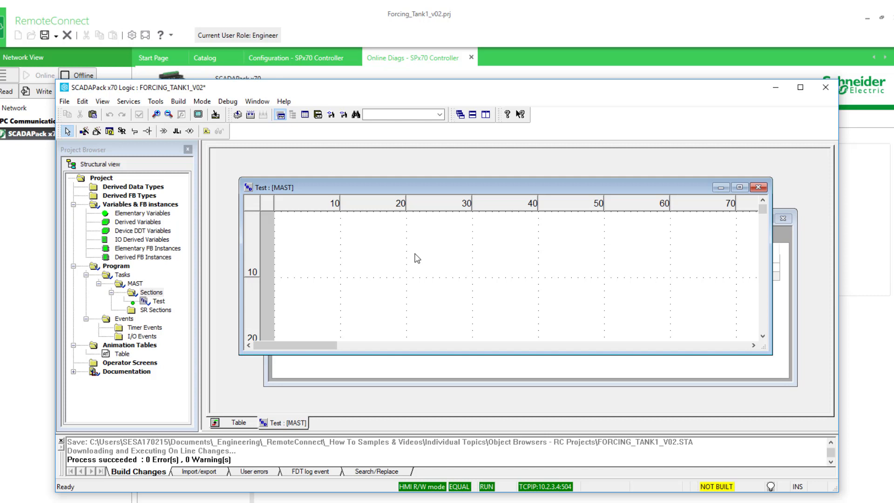
Place a MOVE block in the Test section and assign the constant 0 to its input.
right_click(417, 259)
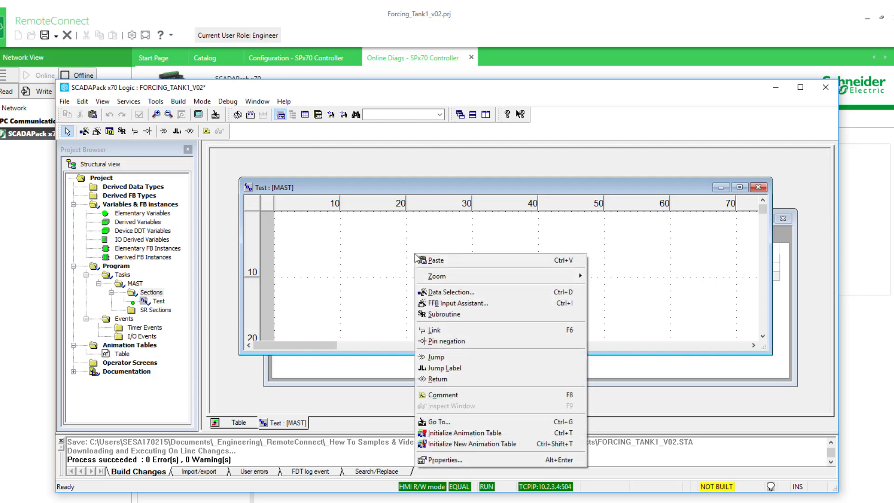
click(433, 293)
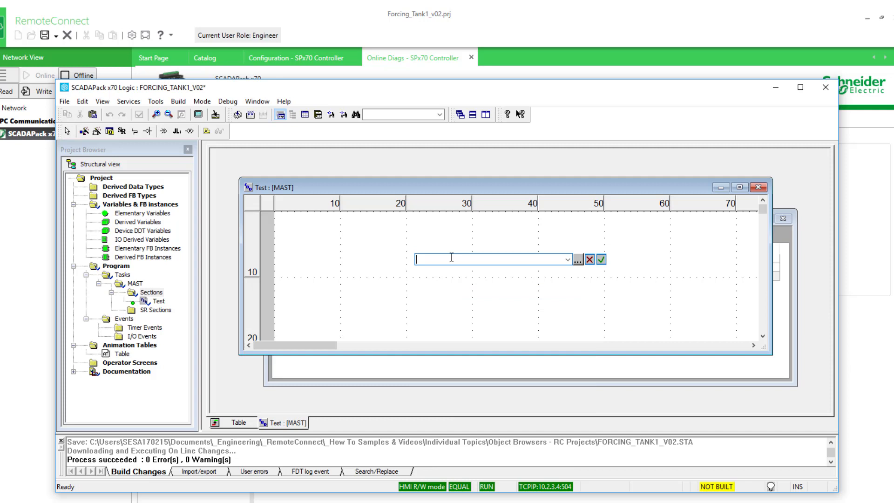
key(Escape)
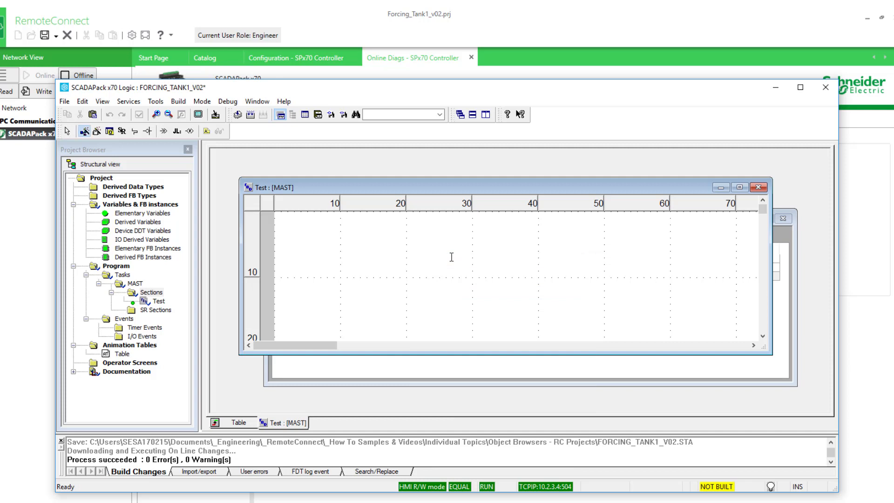
click(451, 256)
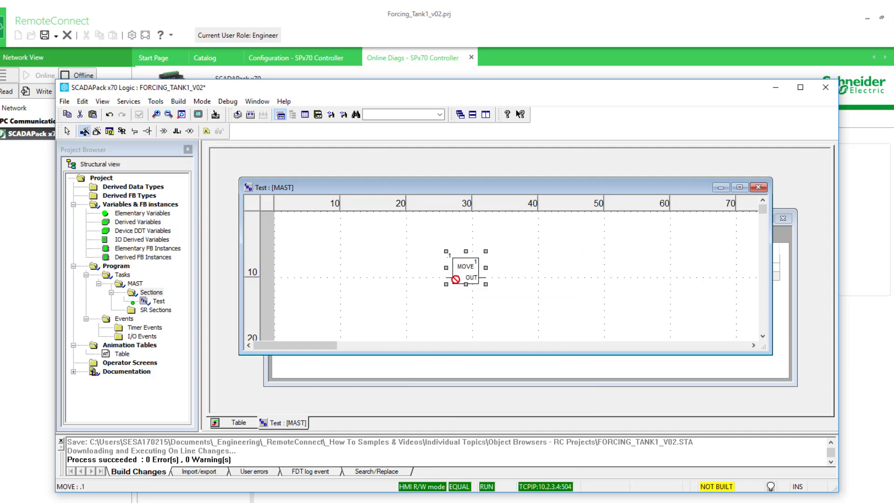
double_click(454, 278)
text(0)
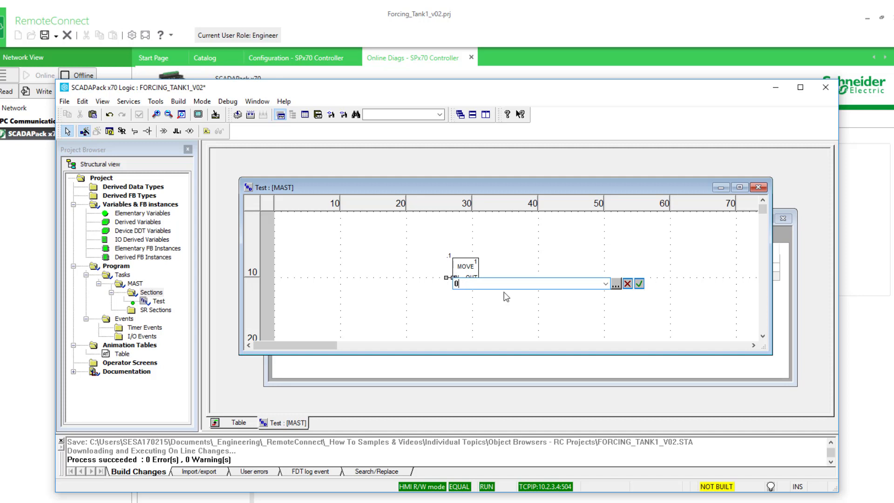
click(638, 284)
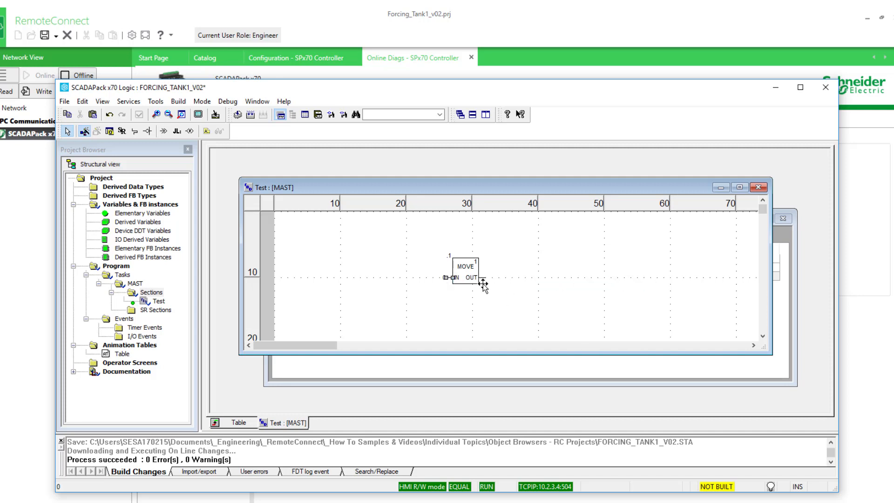
Assign the Pump1.VALUE variable to the output of the MOVE block in the Test section.
double_click(478, 278)
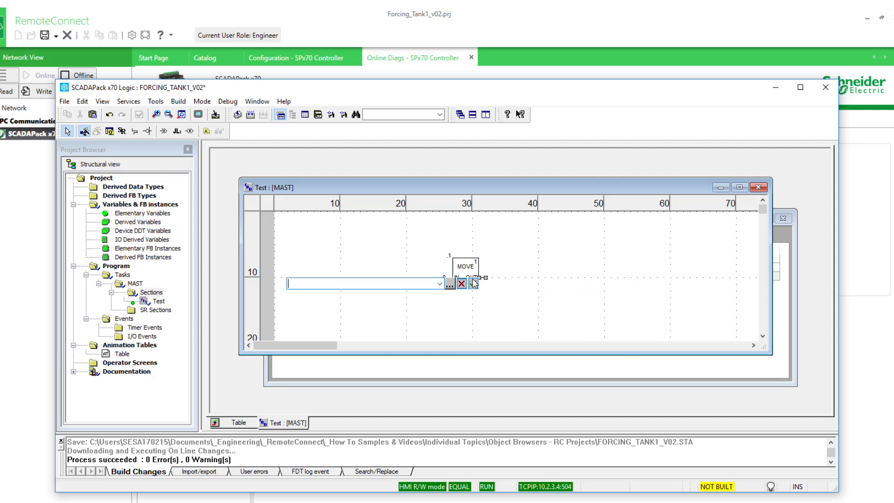
click(449, 283)
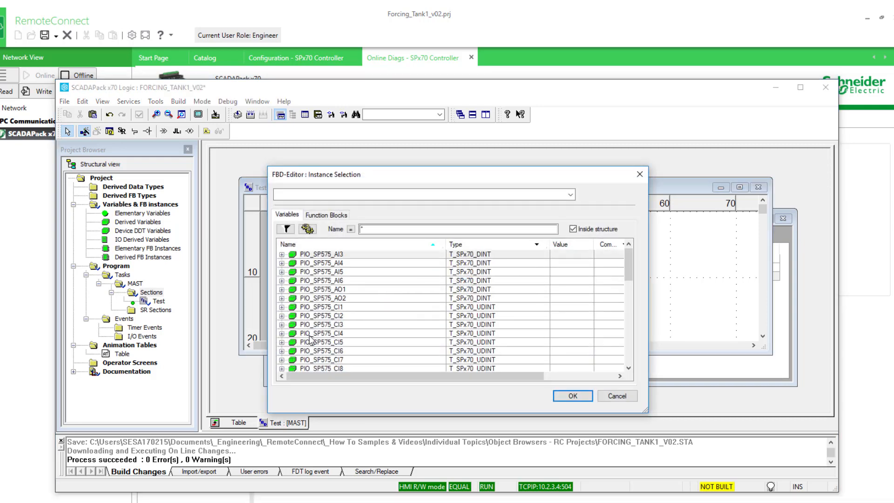
scroll(313, 344, down, 10)
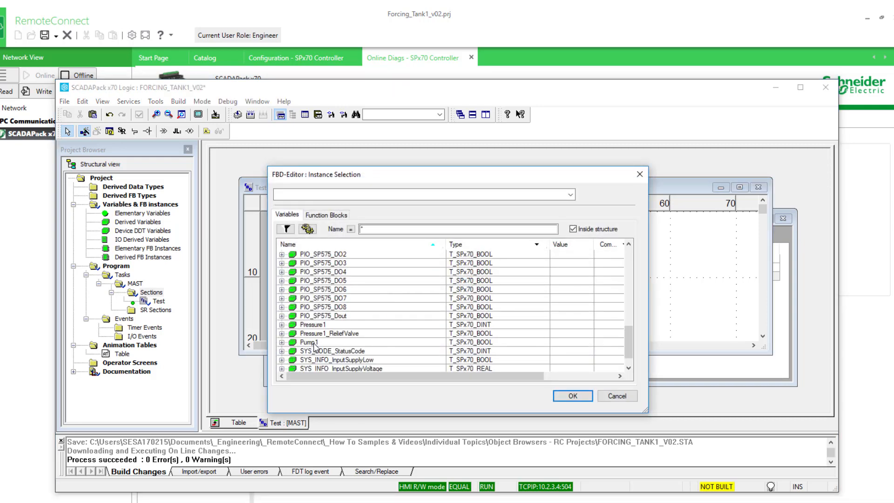
click(281, 342)
scroll(290, 354, down, 2)
double_click(321, 334)
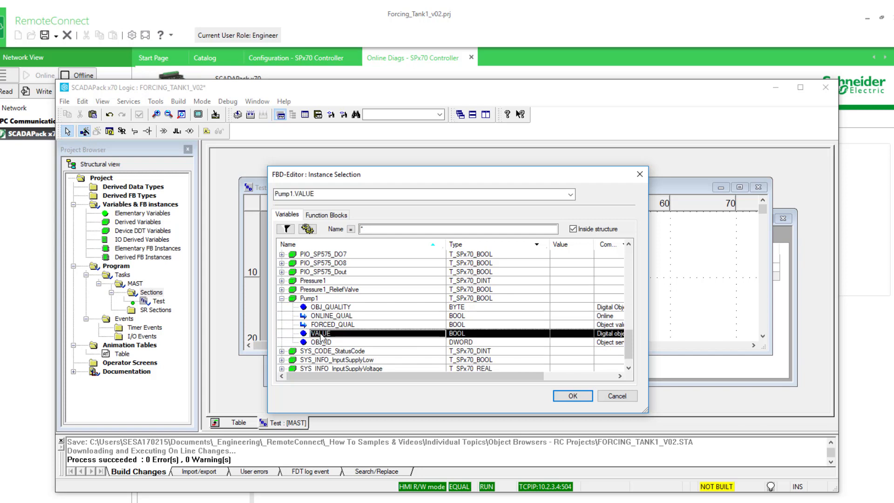
Build the changes to the modified Test section and apply the online modification to the controller.
click(178, 101)
click(201, 142)
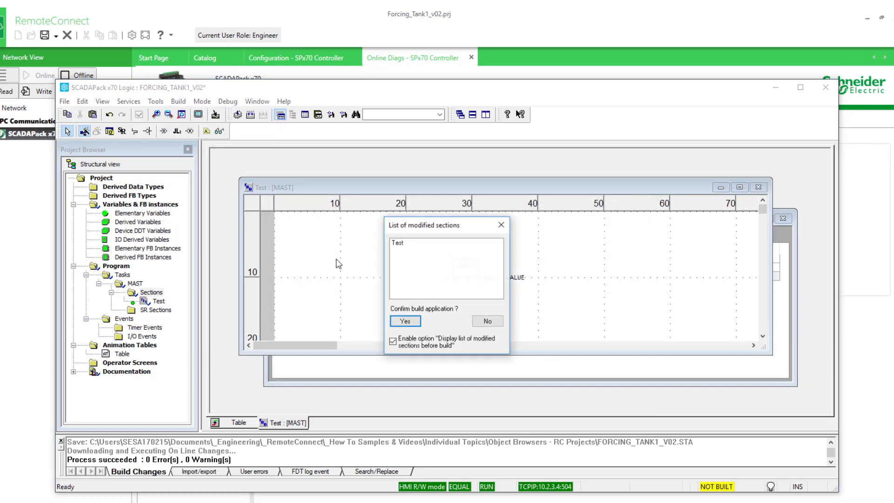
click(410, 321)
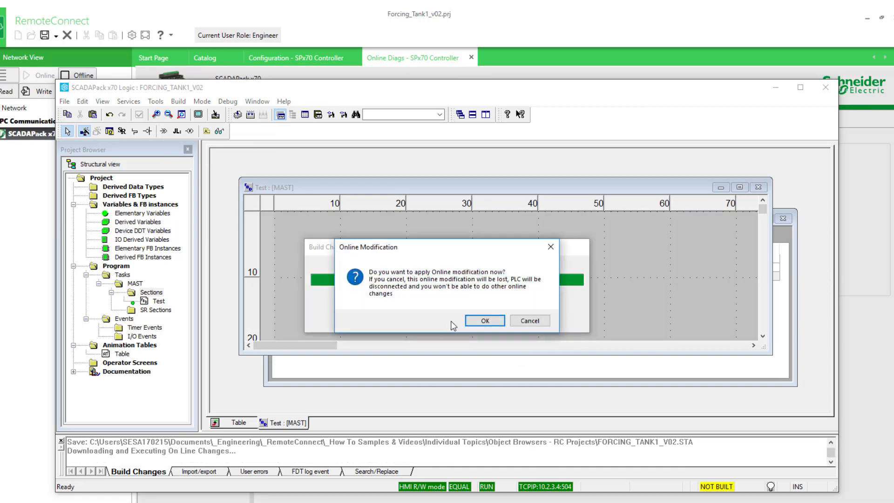
click(486, 321)
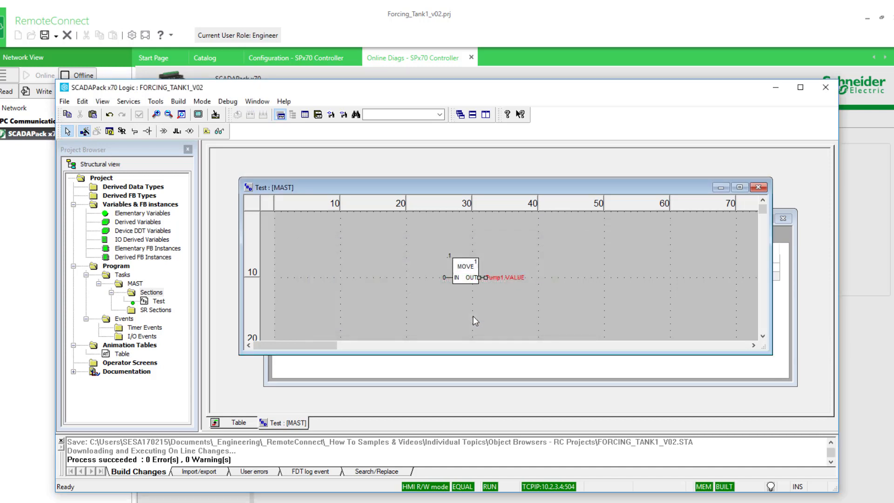
Examine the MOVE block's output up close and check the Pump1.VALUE entry in the animation table.
click(521, 310)
scroll(520, 309, up, 2)
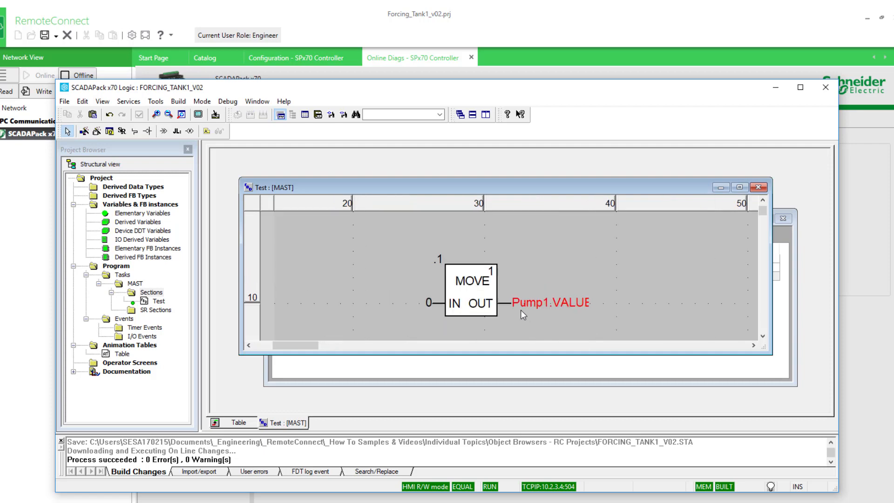
click(465, 366)
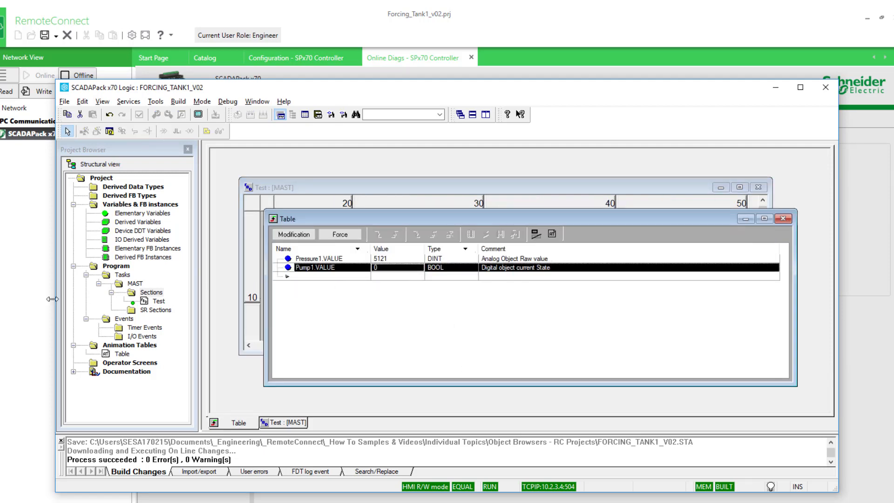
Switch back to RemoteConnect, write the latest logic source to the controller immediately and refresh the forced objects list.
click(26, 296)
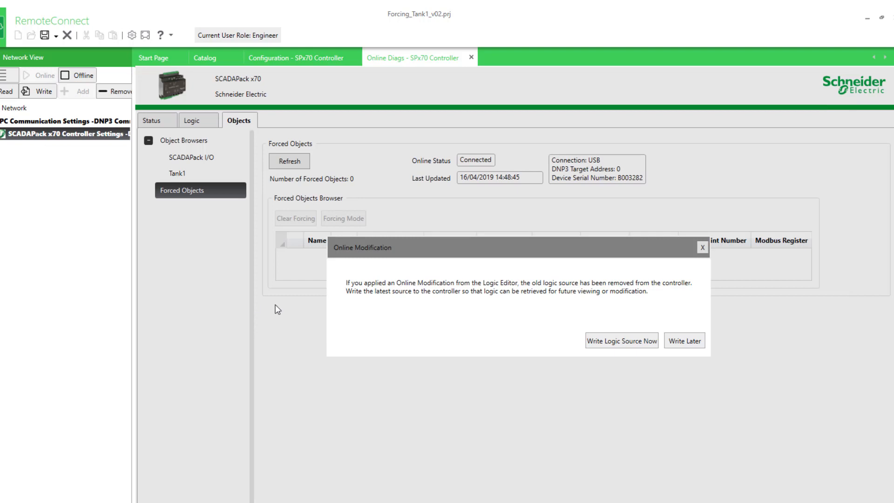
click(613, 344)
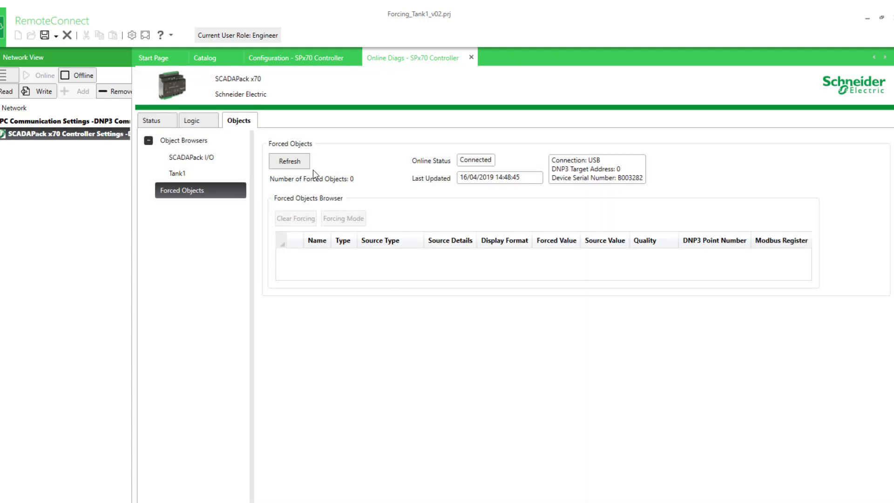
click(290, 163)
Show the Tank1 object browser, refresh it and check the current value of Pump1.
click(186, 174)
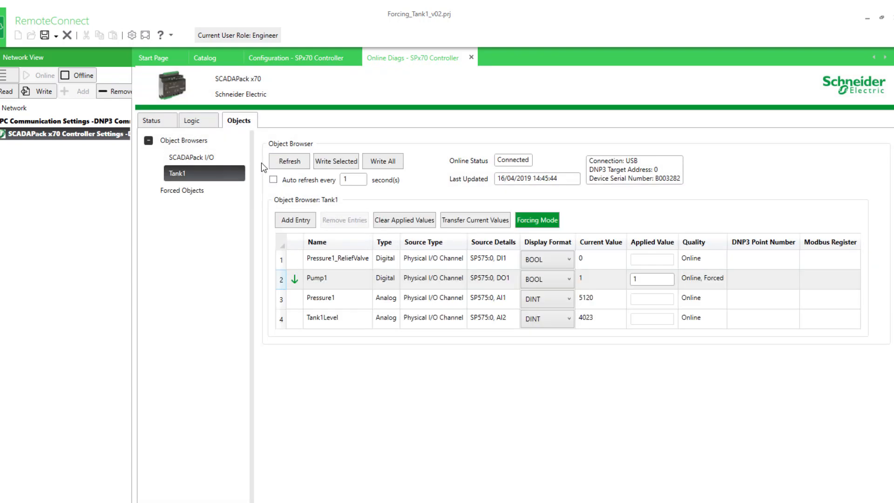
click(285, 162)
click(598, 279)
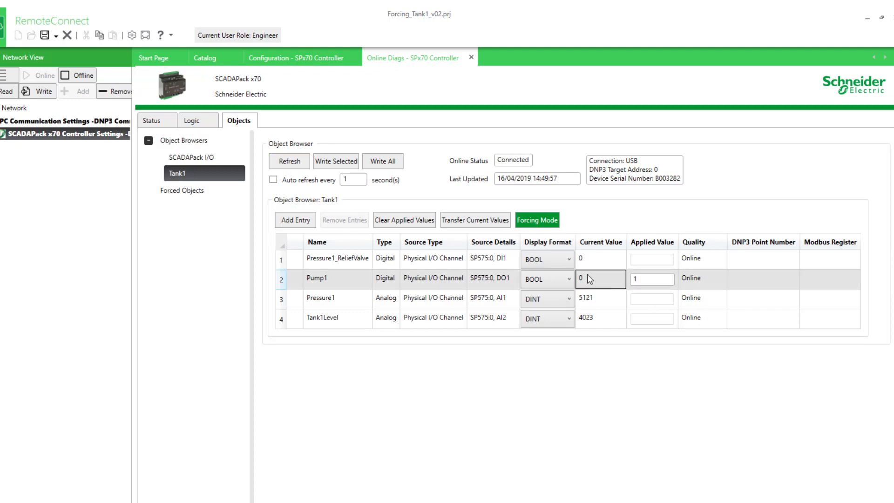
Write the applied value 1 to the Pump1 object in the Tank1 object browser.
click(656, 278)
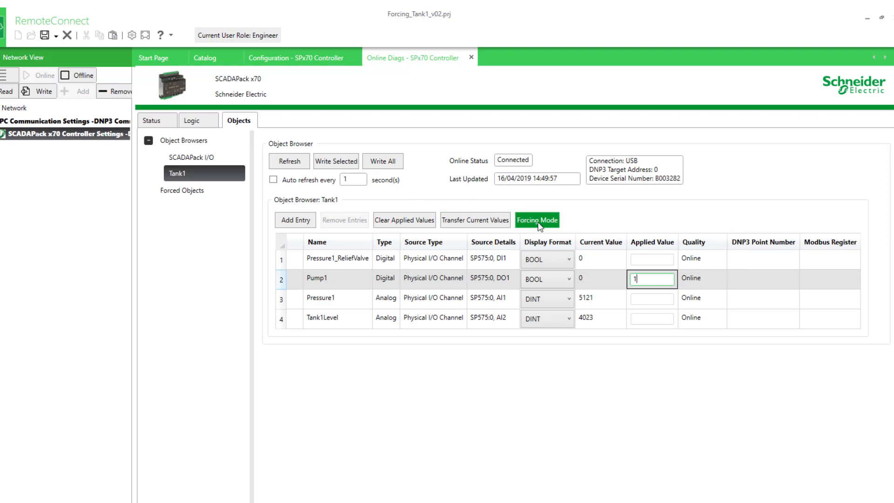
click(338, 162)
click(545, 334)
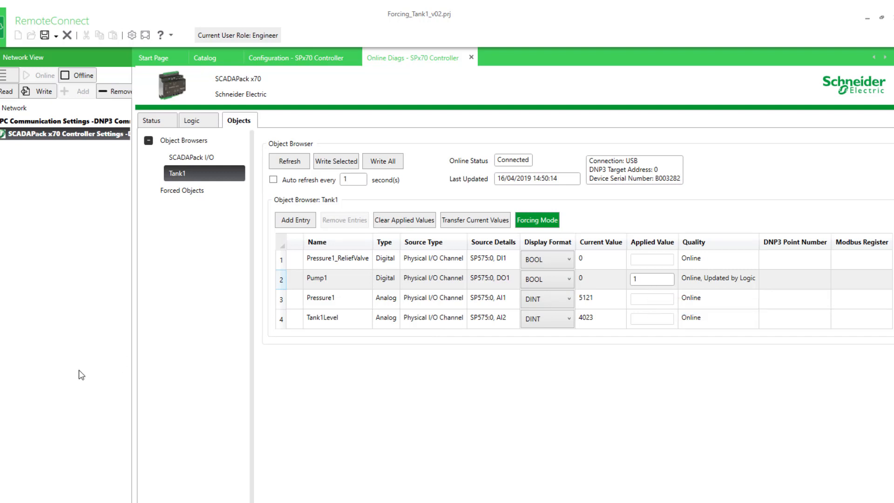
Switch to the logic editor and check the value of Pump1.VALUE in the animation table.
key(alt+Tab)
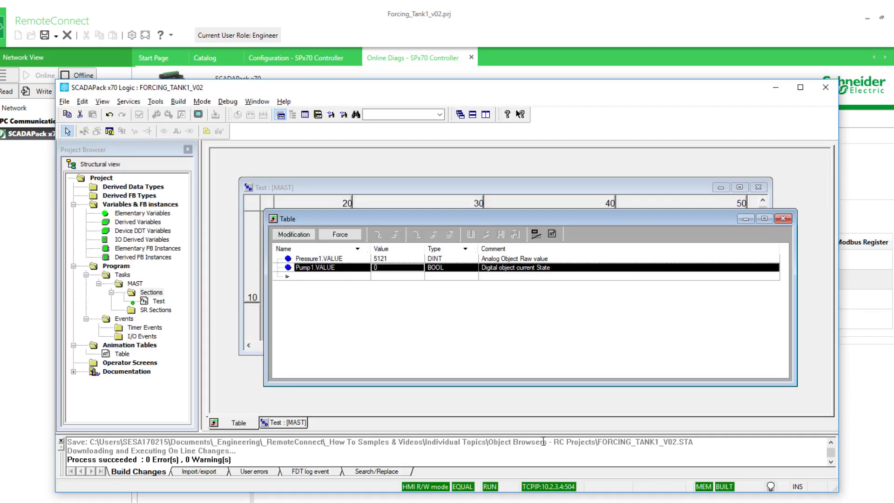
click(412, 276)
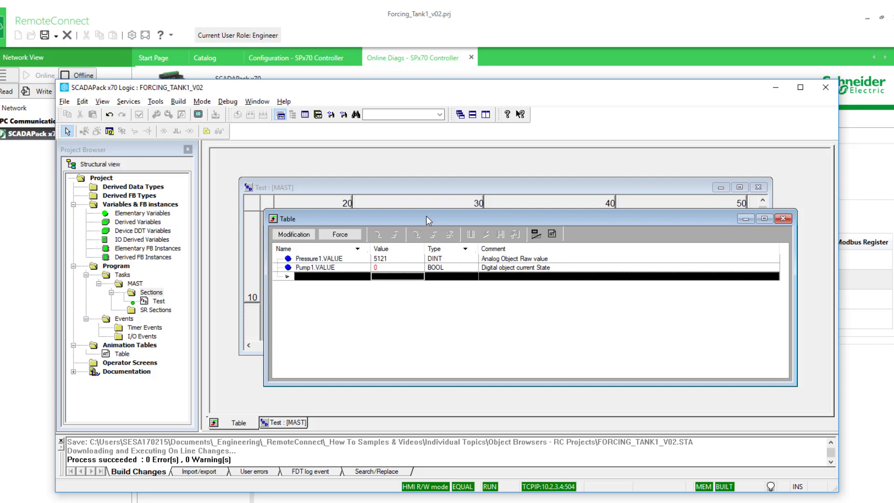
drag(426, 216, 435, 227)
Return to RemoteConnect, force Pump1 to the specific value 1 in the Tank1 object browser and refresh the values.
click(42, 298)
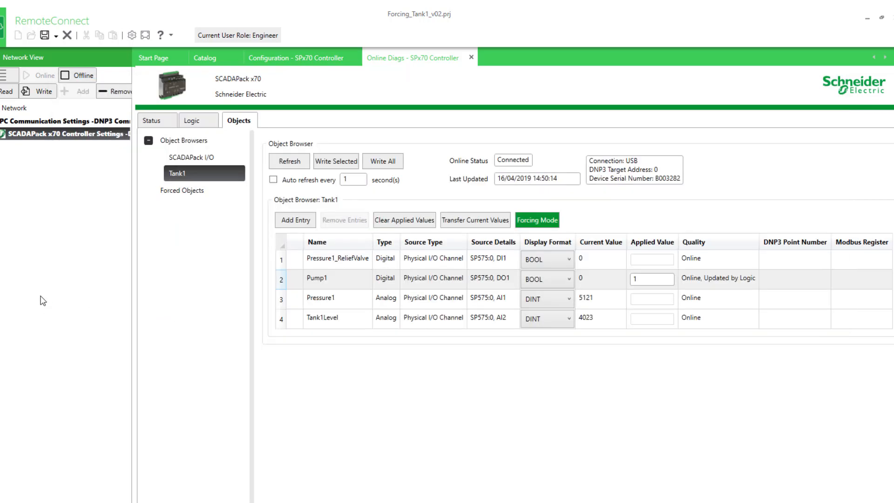
click(286, 158)
double_click(429, 279)
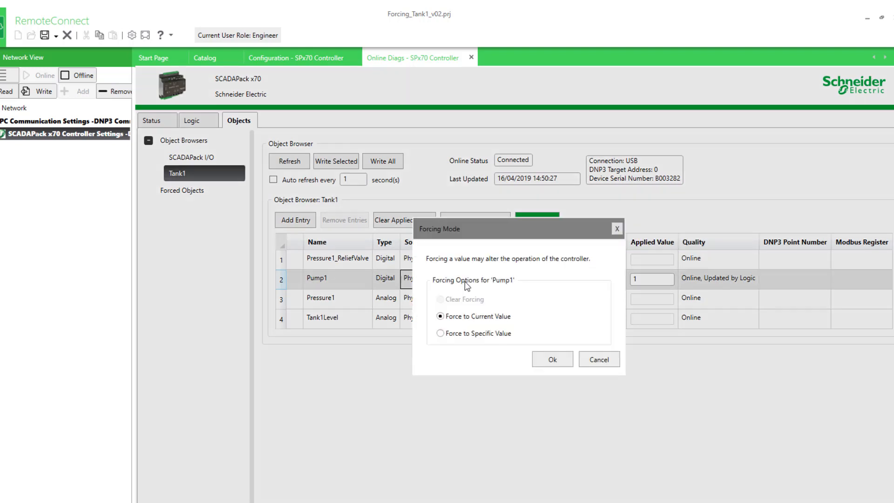
key(Return)
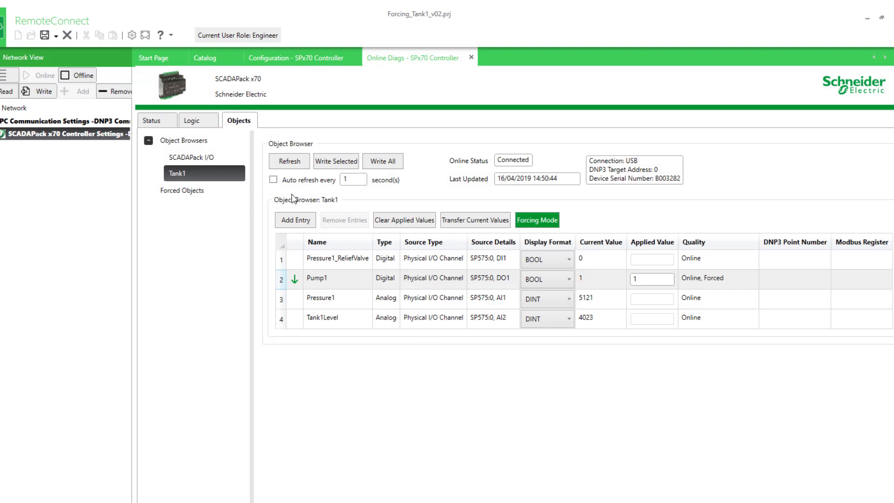
click(289, 163)
Switch to the logic editor and move the animation table below the MOVE block to compare Pump1.VALUE with the logic.
click(454, 501)
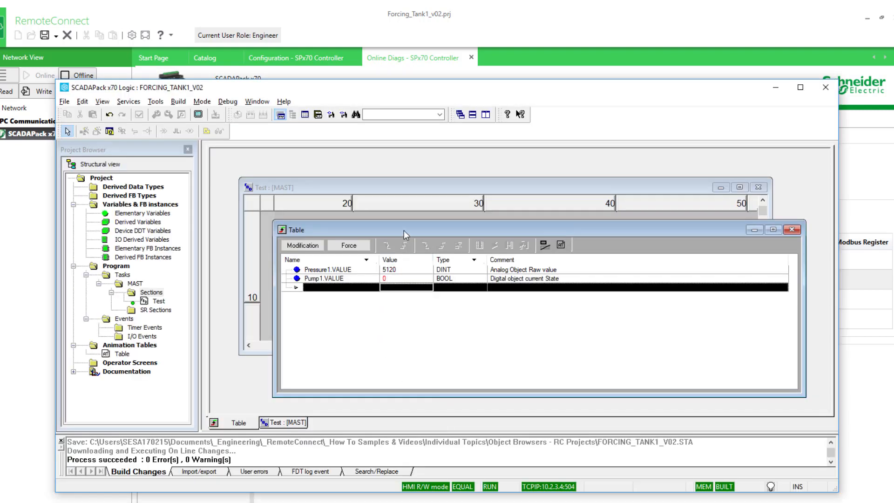
drag(404, 230, 414, 329)
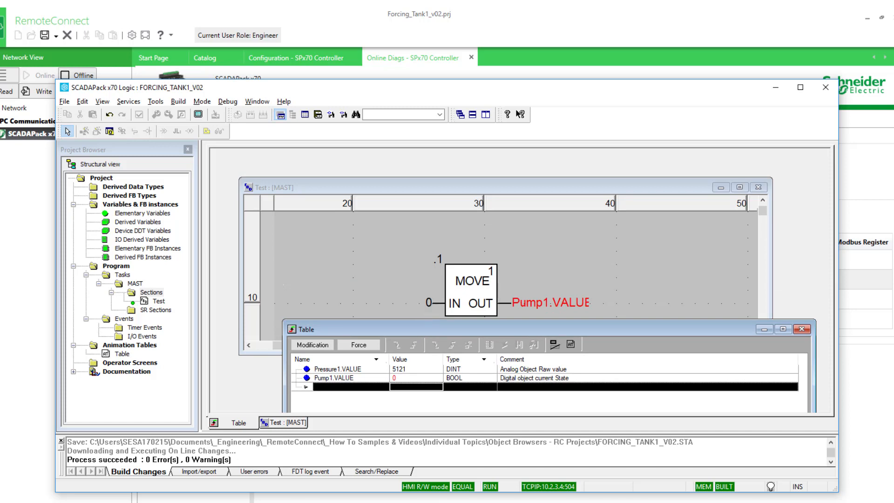
mouse_move(427, 502)
click(485, 496)
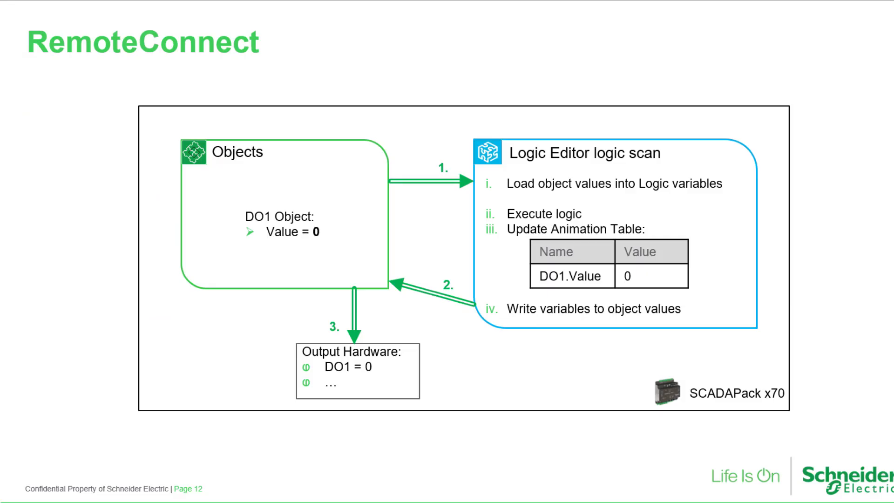